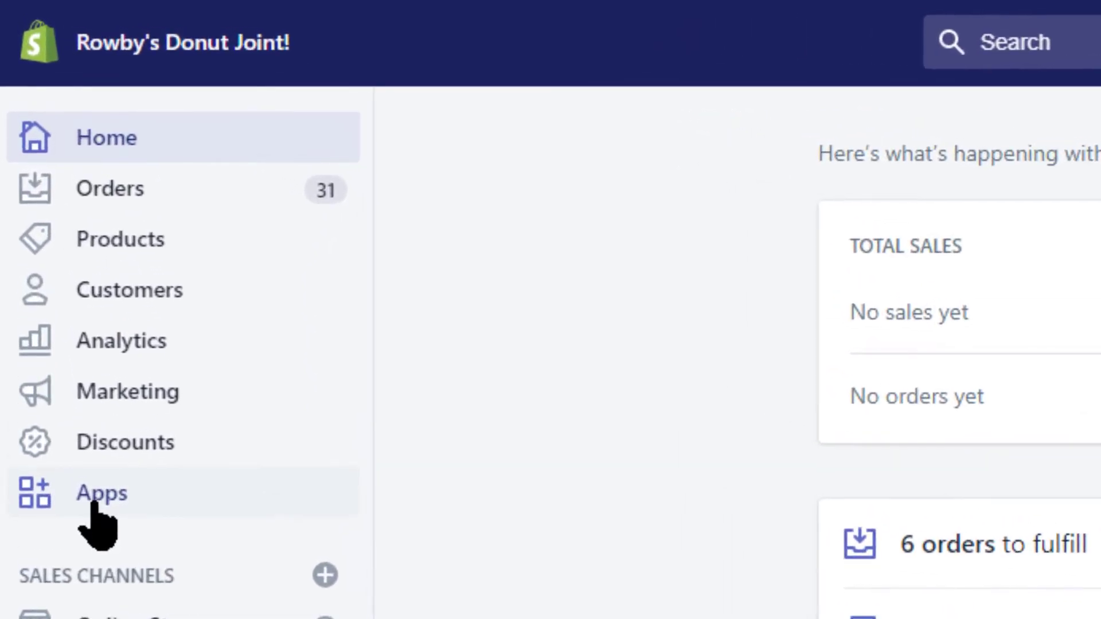
- Find Shopify Local Delivery in the Shopify App Store and install it on the store
{"action": "left_click", "coordinate": [94, 503]}
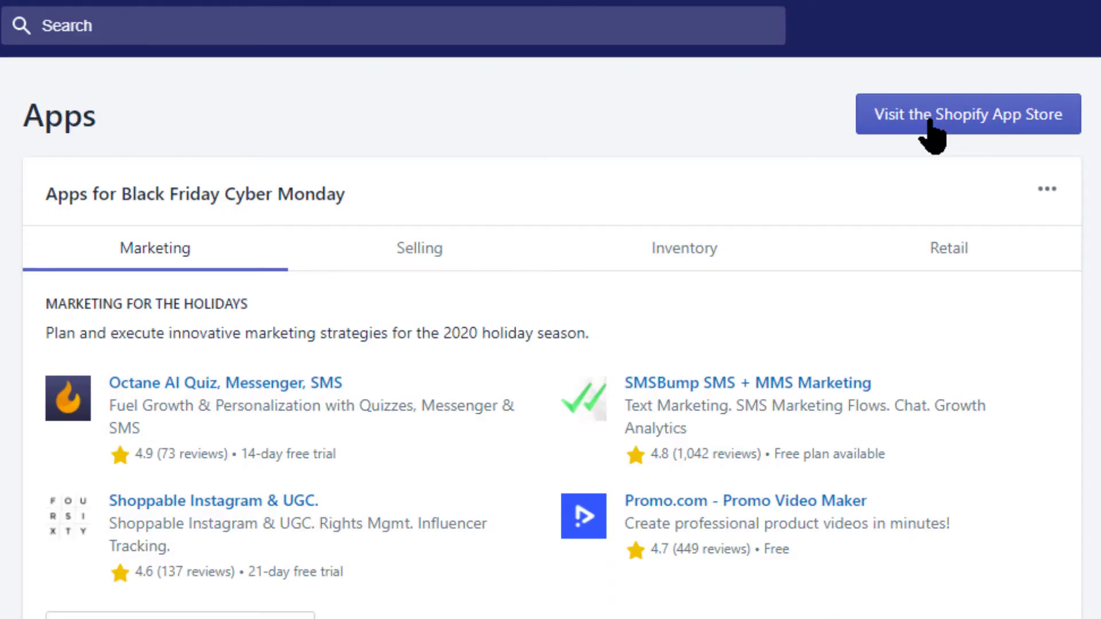
{"action": "left_click", "coordinate": [930, 123]}
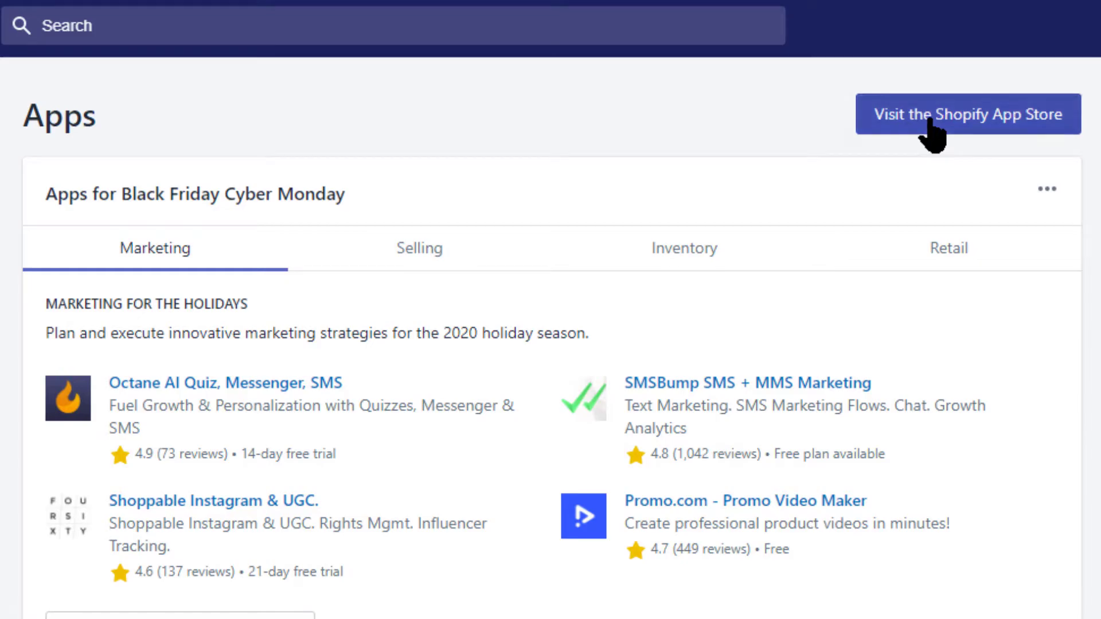
{"action": "type", "text": "Shopify Loc"}
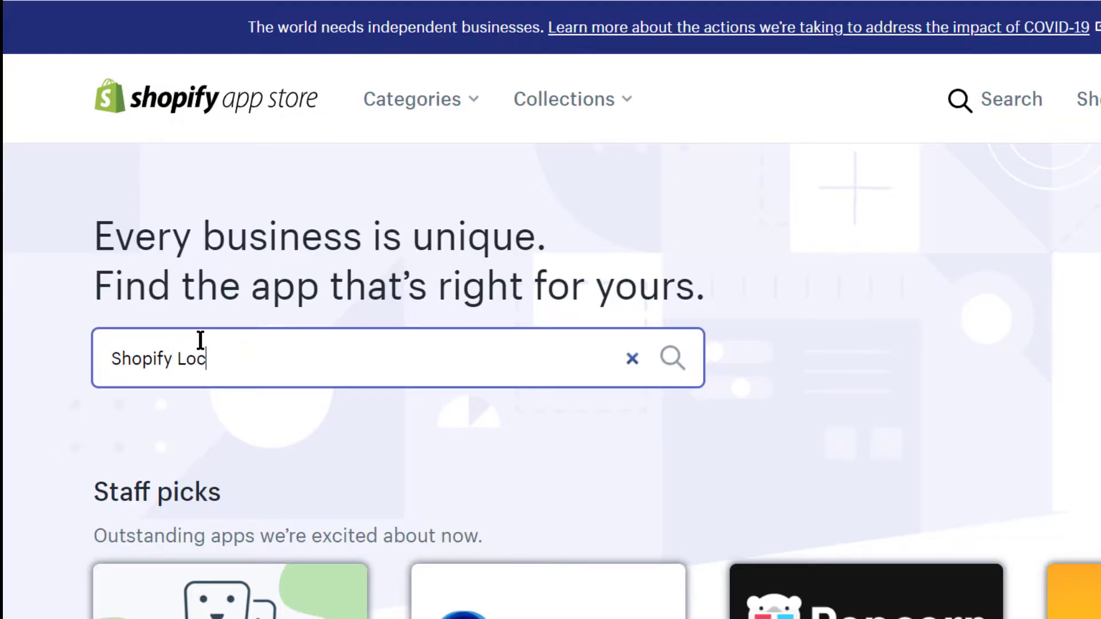
{"action": "type", "text": "al Delivery"}
{"action": "key", "text": "Return"}
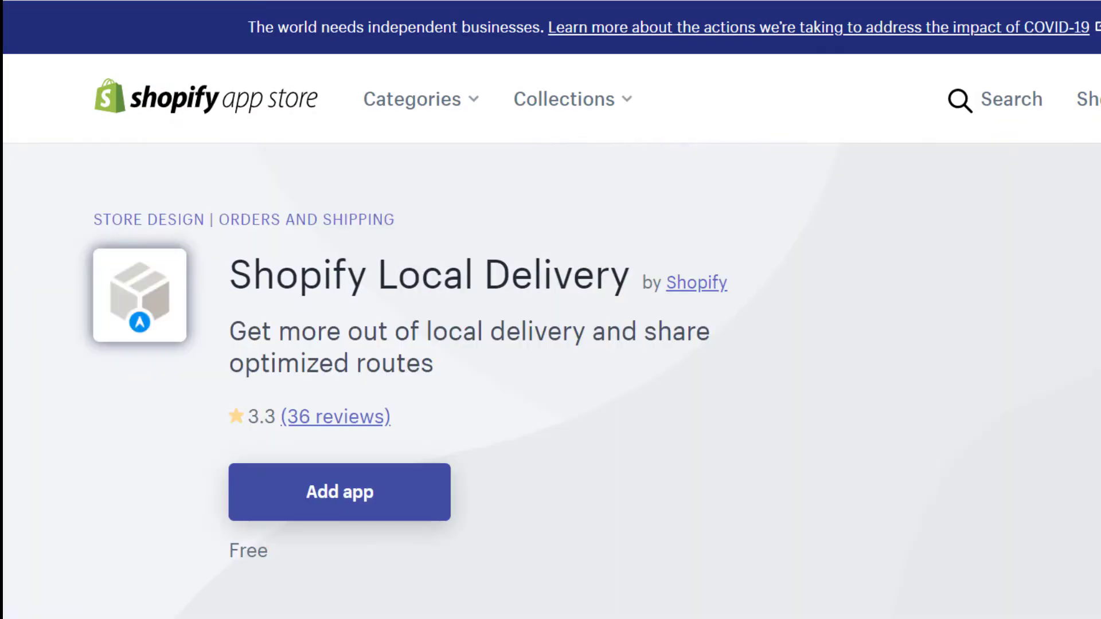
{"action": "left_click", "coordinate": [337, 498]}
{"action": "left_click", "coordinate": [871, 562]}
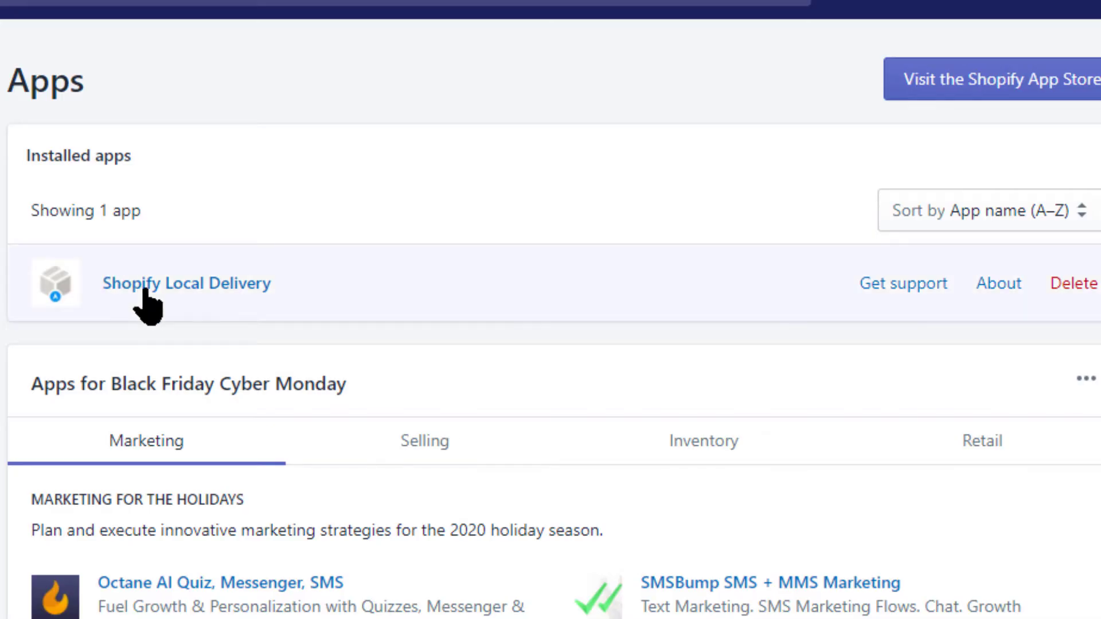
- Create a new Monday delivery list in Shopify Local Delivery and paste in its description
{"action": "left_click", "coordinate": [145, 287]}
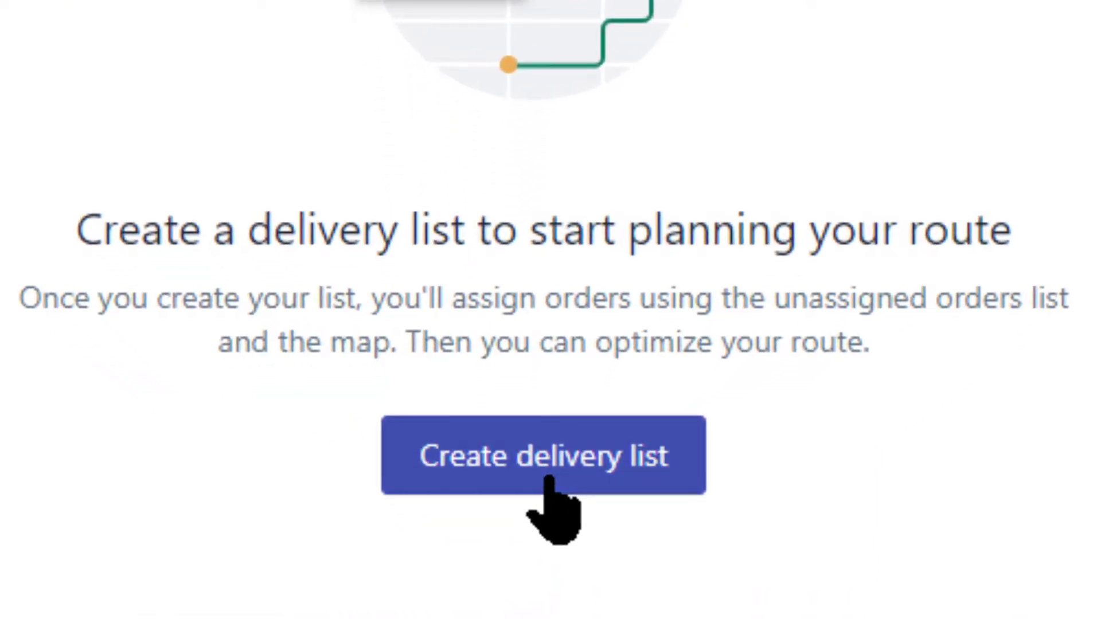
{"action": "left_click", "coordinate": [546, 481]}
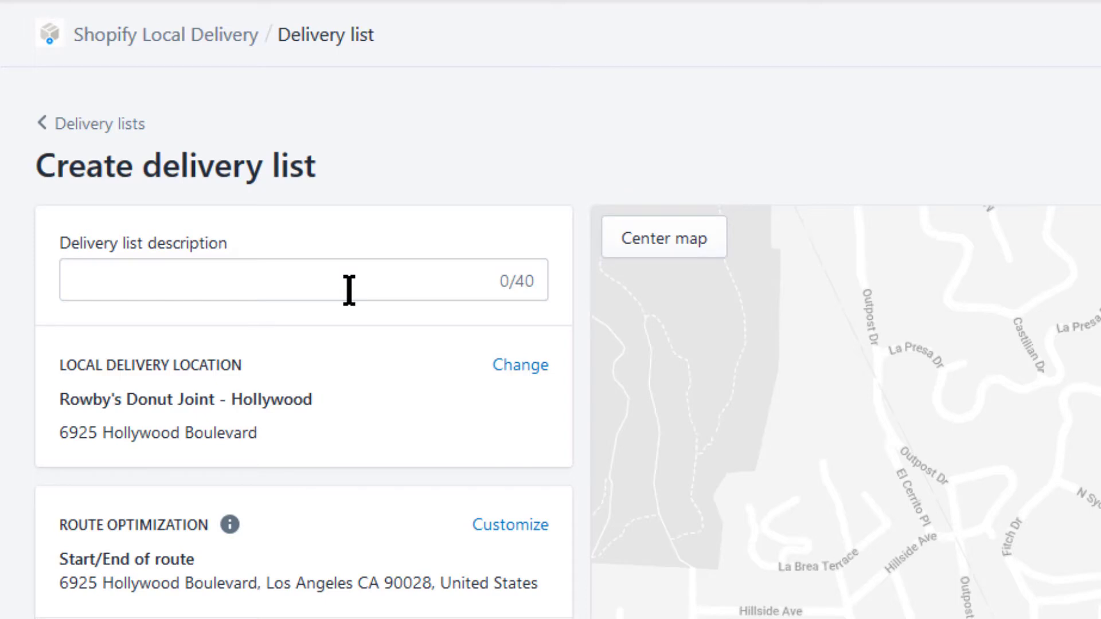
{"action": "left_click", "coordinate": [349, 289]}
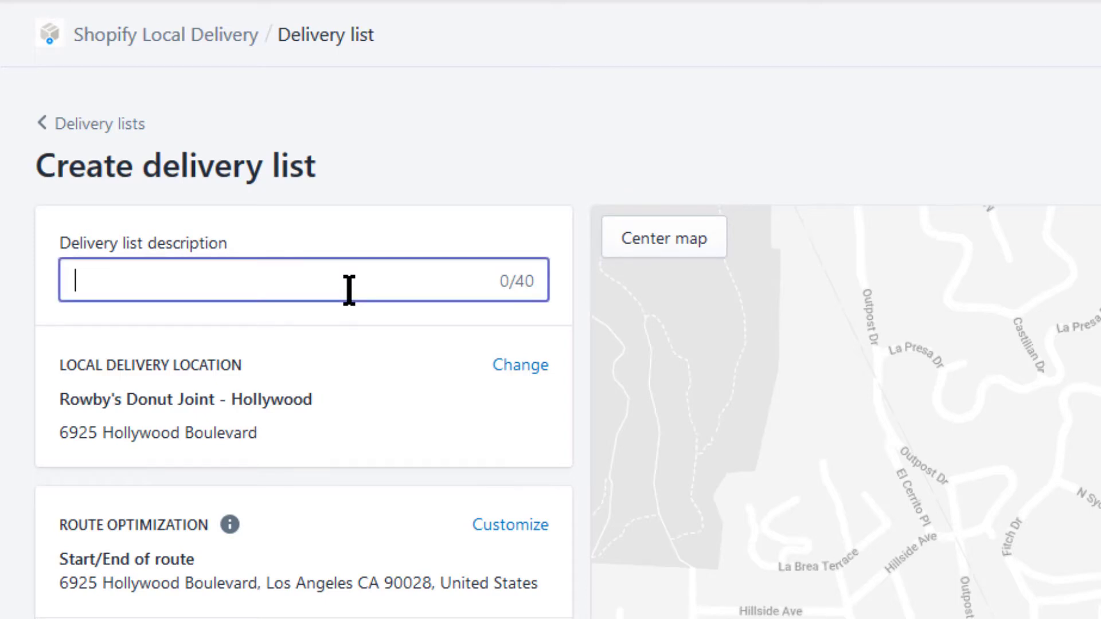
{"action": "type", "text": "Michelangelo's Monday Delivery List"}
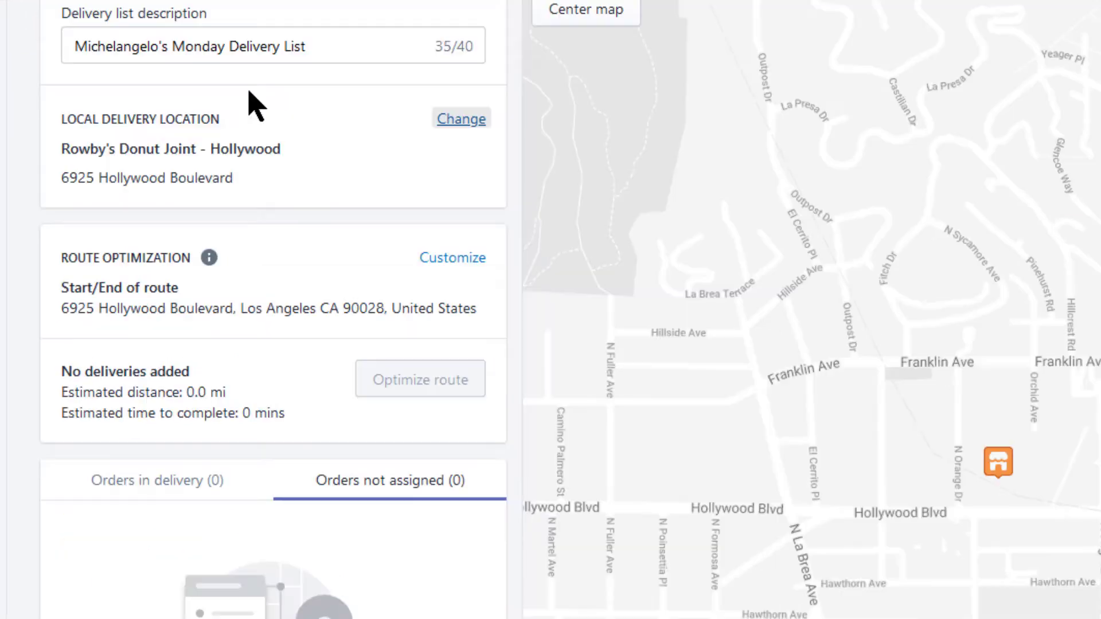
- Change the list's delivery location to Rowby's Donut Joint Warehouse
{"action": "left_click", "coordinate": [450, 122]}
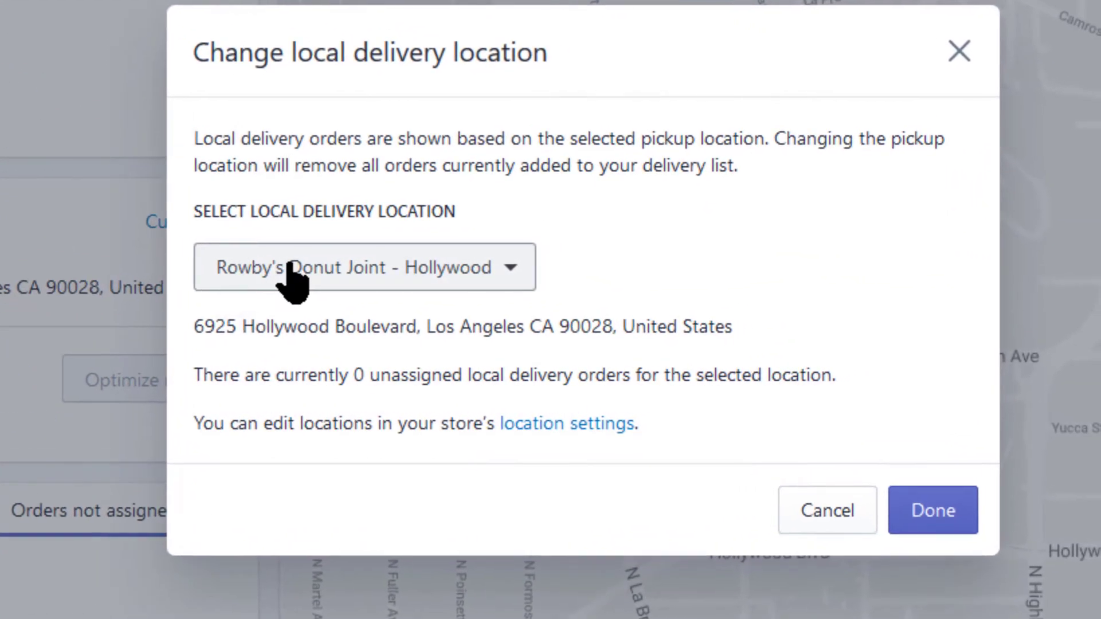
{"action": "left_click", "coordinate": [334, 280]}
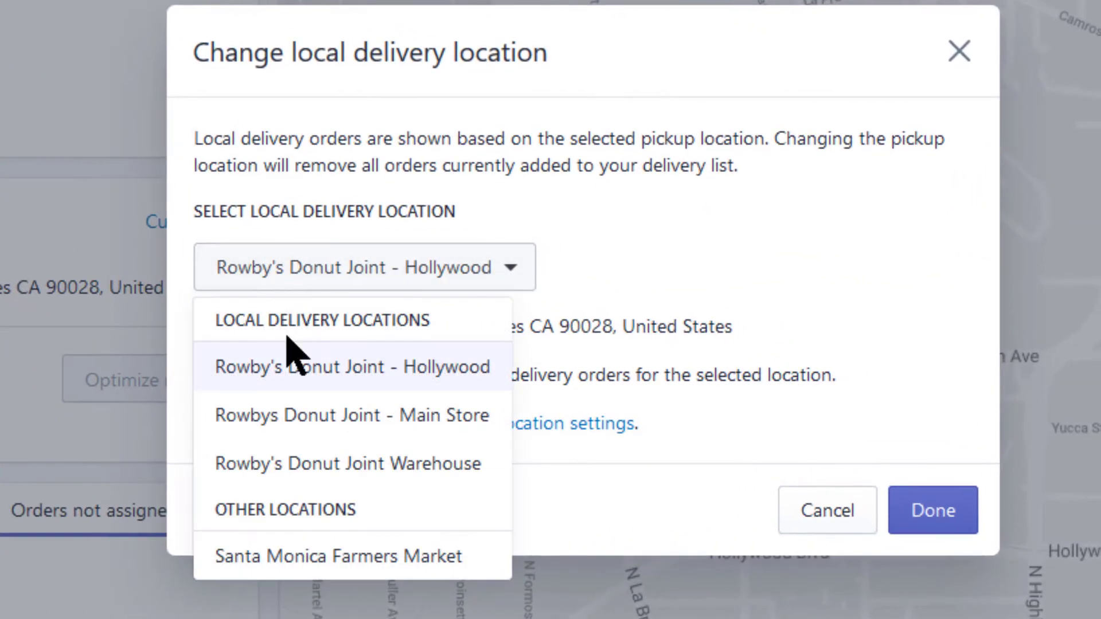
{"action": "left_click", "coordinate": [332, 459]}
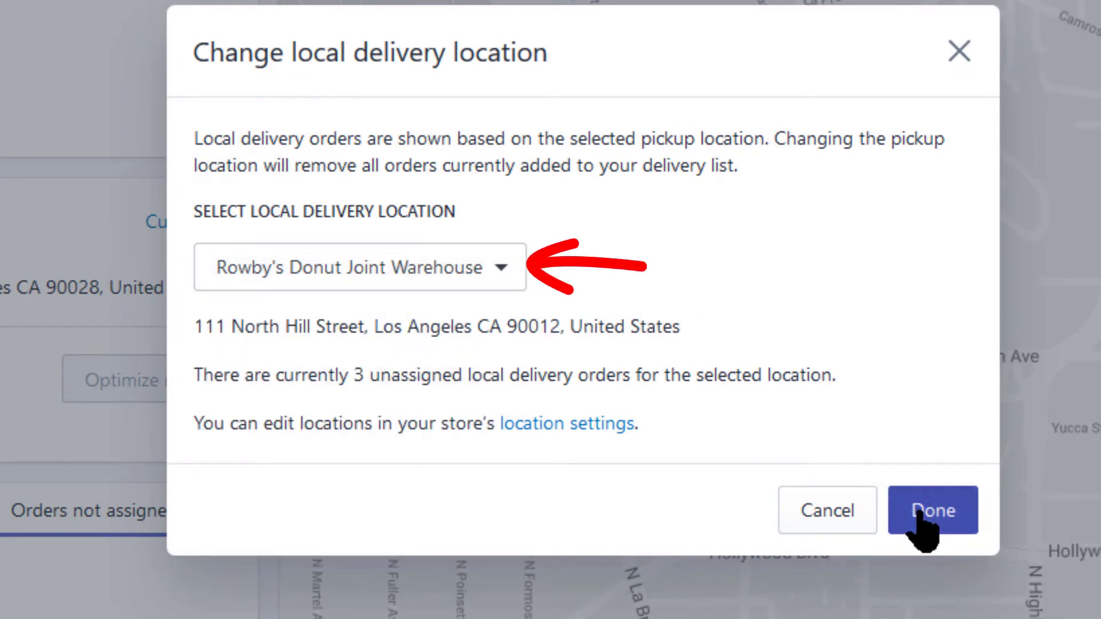
{"action": "left_click", "coordinate": [918, 516]}
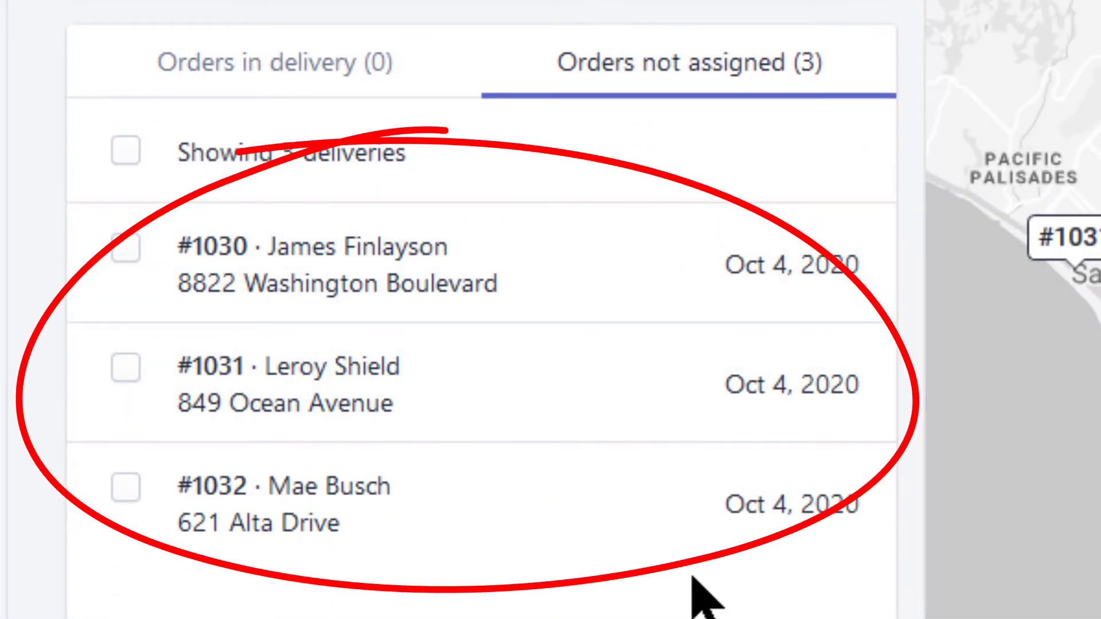
- Select all three unassigned orders (#1030, #1031, #1032) and add them to the delivery list
{"action": "mouse_move", "coordinate": [449, 479]}
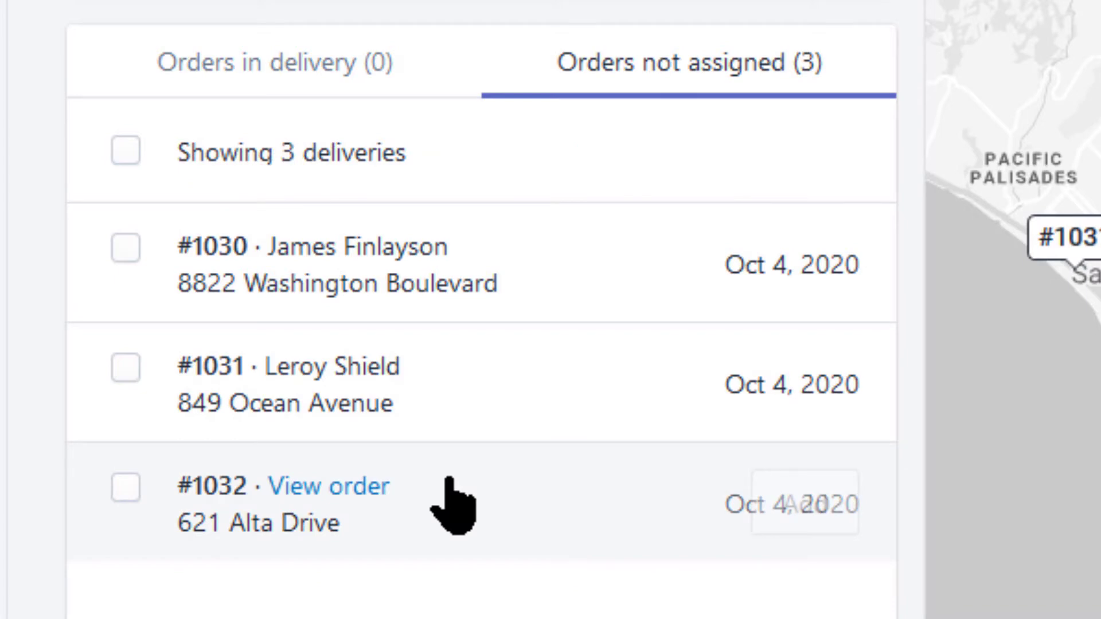
{"action": "left_click", "coordinate": [453, 505]}
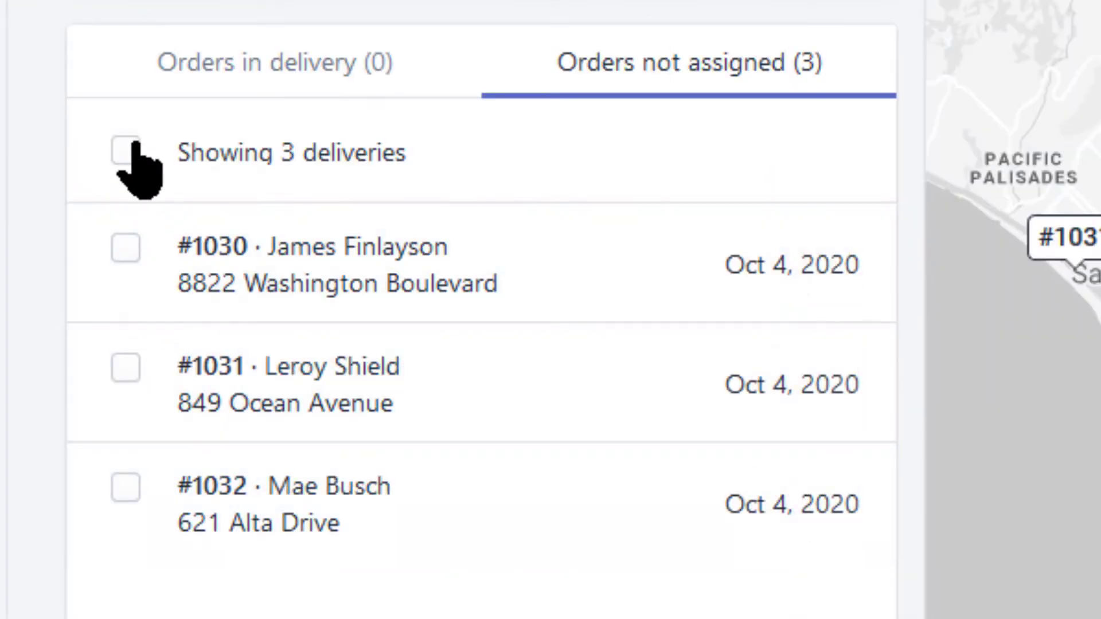
{"action": "left_click", "coordinate": [127, 150]}
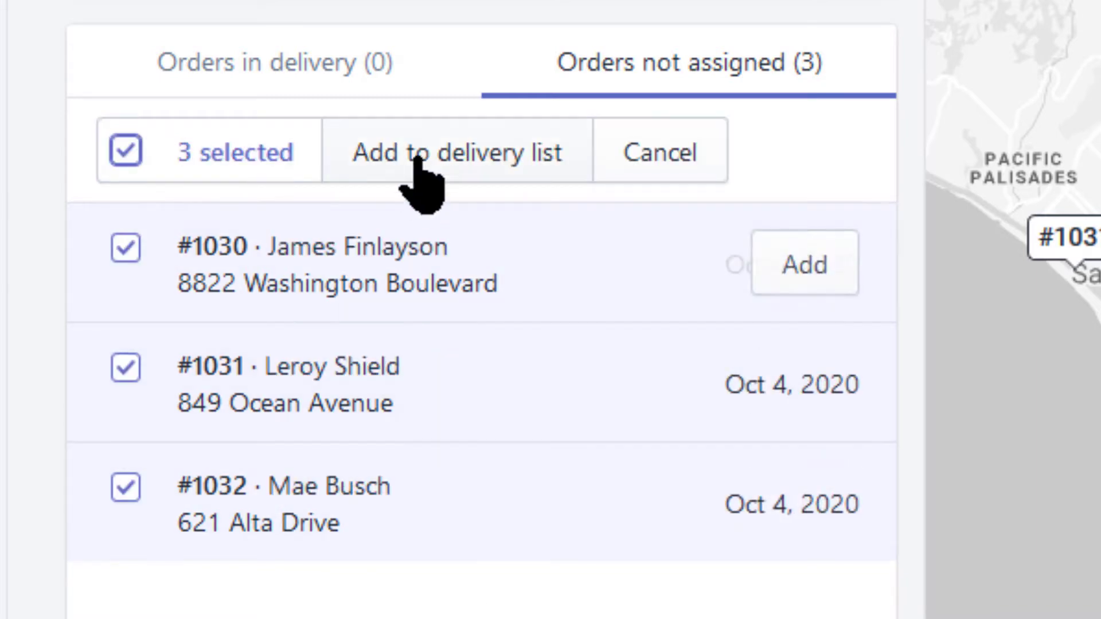
{"action": "left_click", "coordinate": [431, 154]}
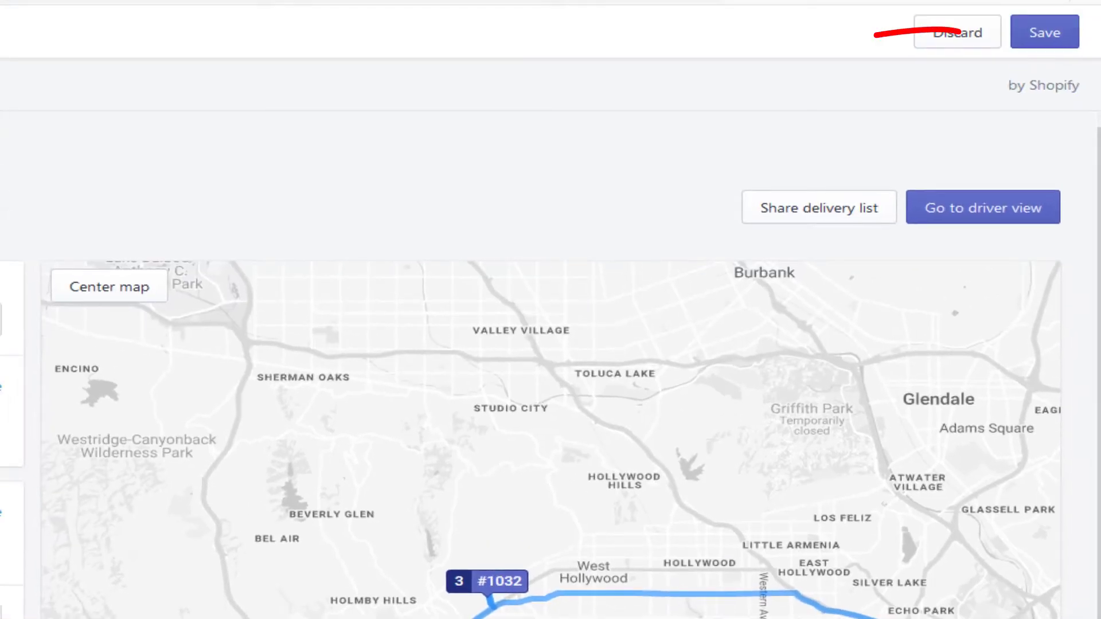
- Save the delivery list, then create and copy a 48-hour driver link
{"action": "left_click", "coordinate": [1036, 35]}
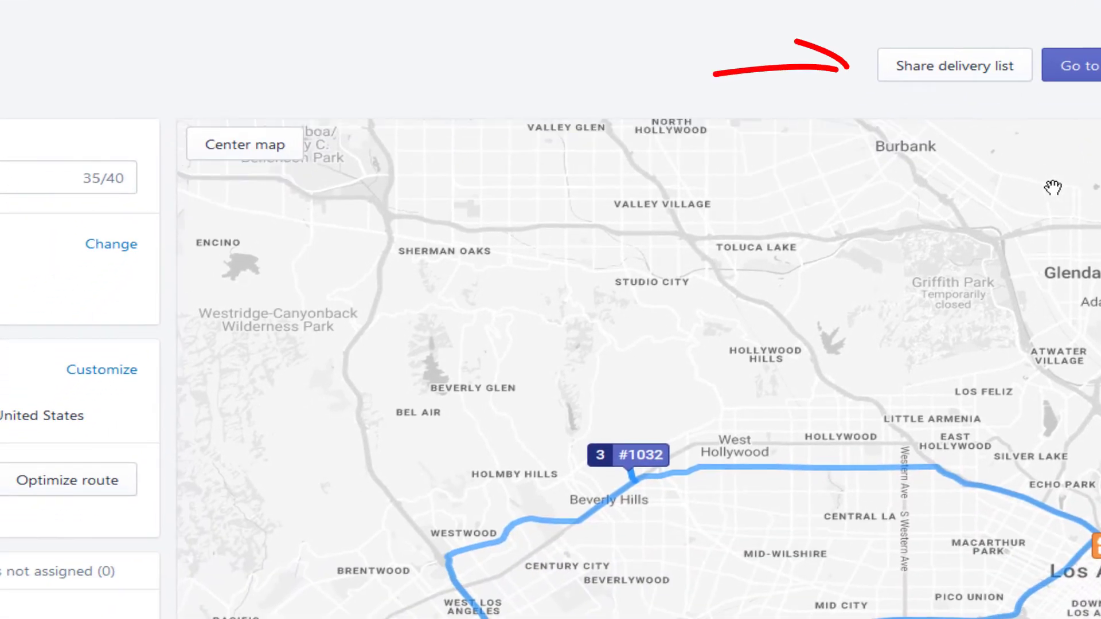
{"action": "left_click", "coordinate": [950, 70]}
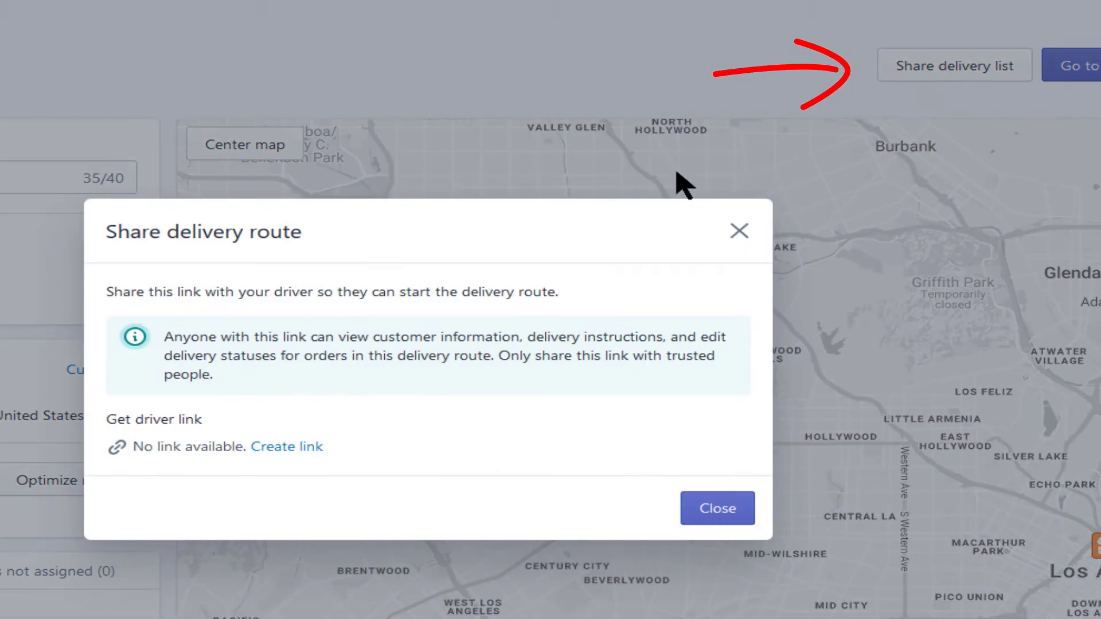
{"action": "left_click", "coordinate": [304, 447]}
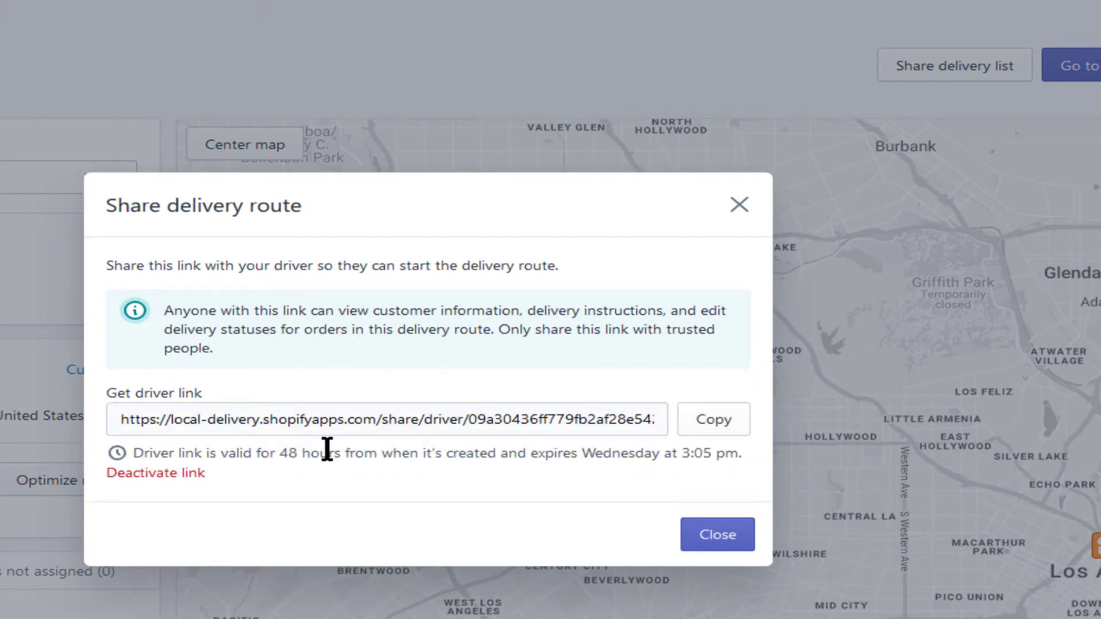
{"action": "left_click", "coordinate": [713, 421]}
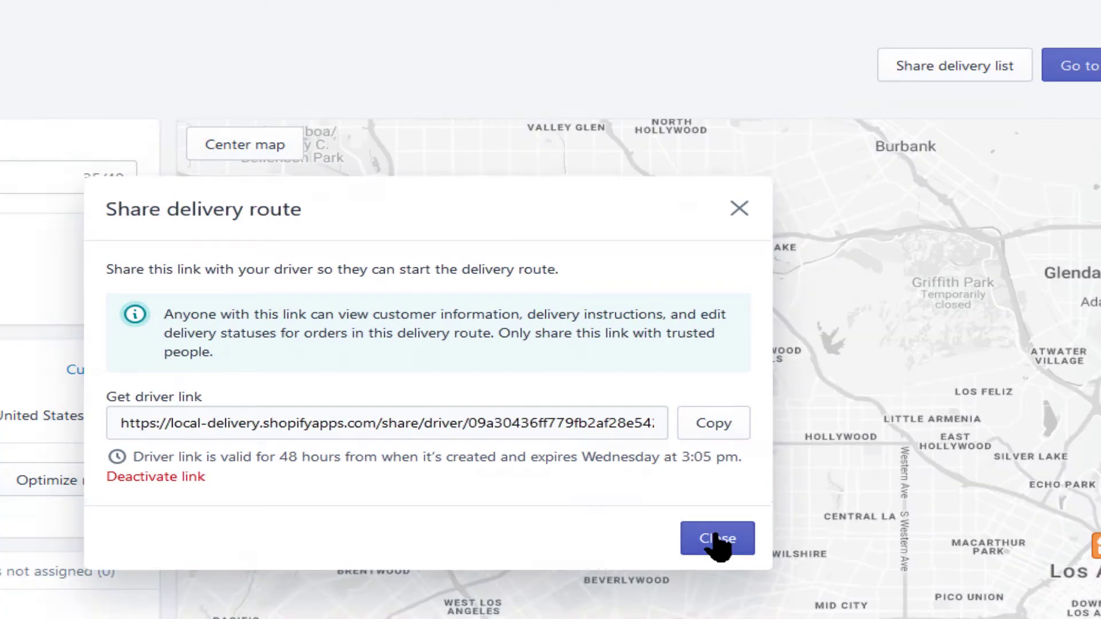
{"action": "left_click", "coordinate": [716, 536]}
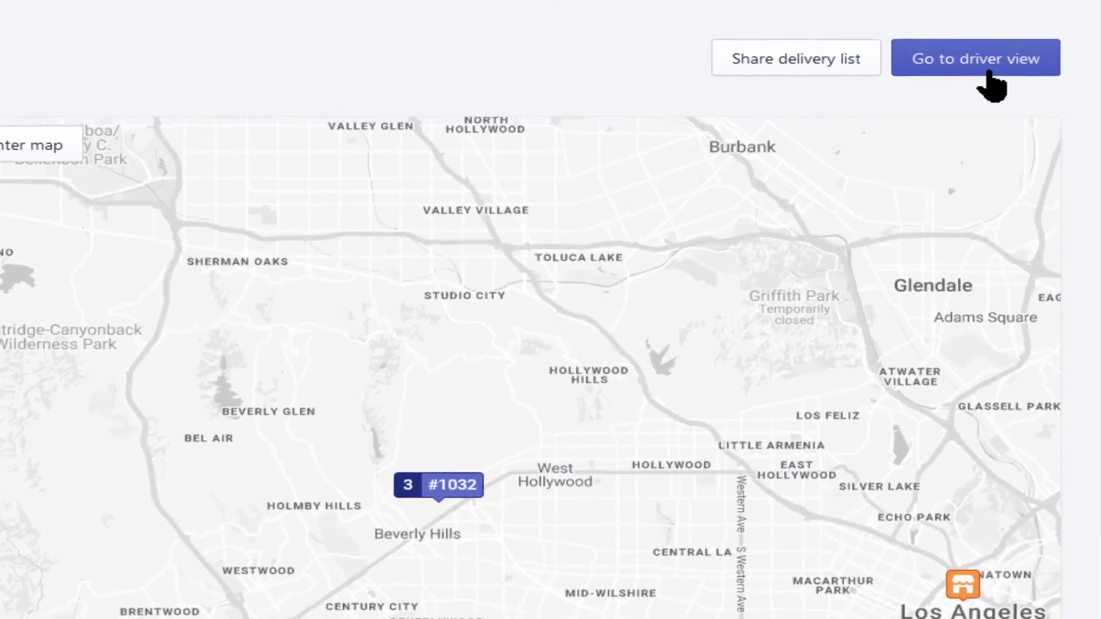
- Start delivery on list #L1007 from the driver view, notifying customers
{"action": "left_click", "coordinate": [989, 73]}
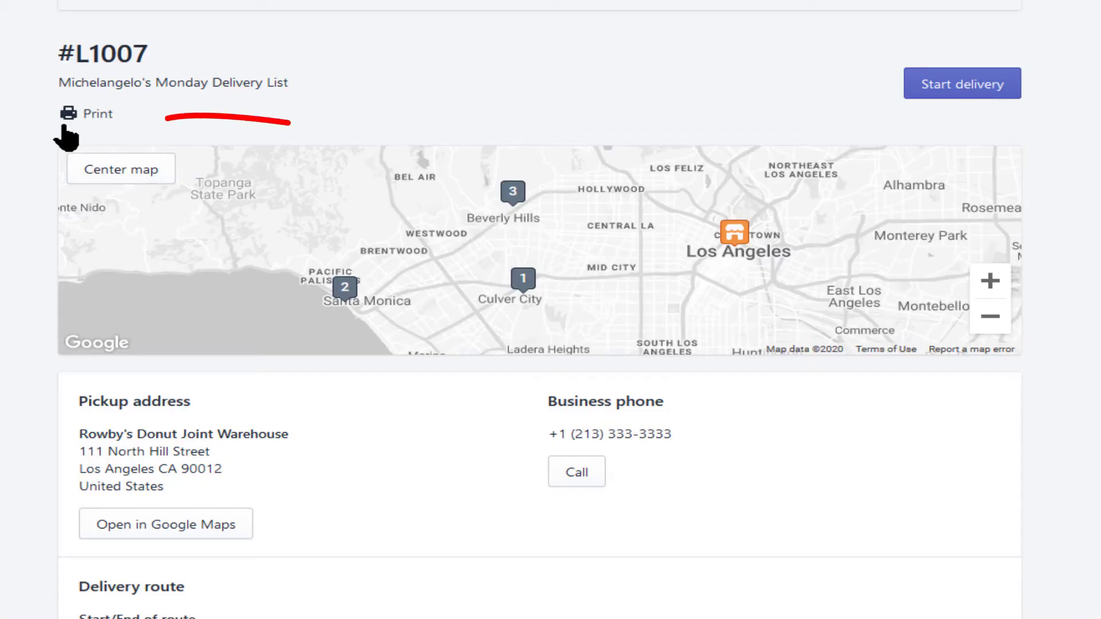
{"action": "left_click", "coordinate": [104, 123]}
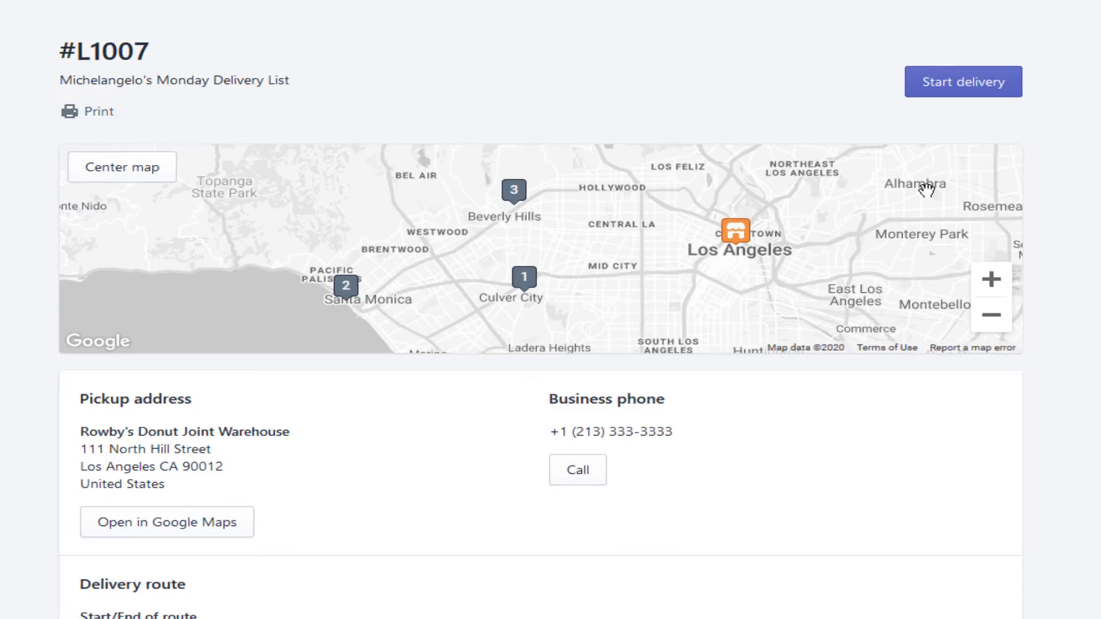
{"action": "left_click", "coordinate": [954, 90]}
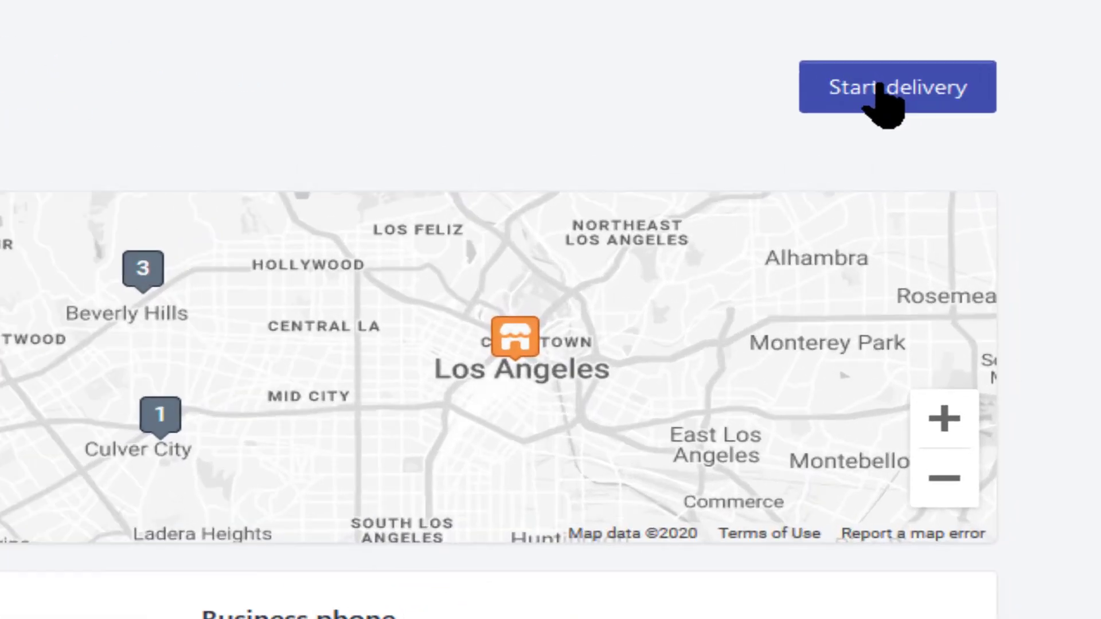
{"action": "left_click", "coordinate": [822, 92]}
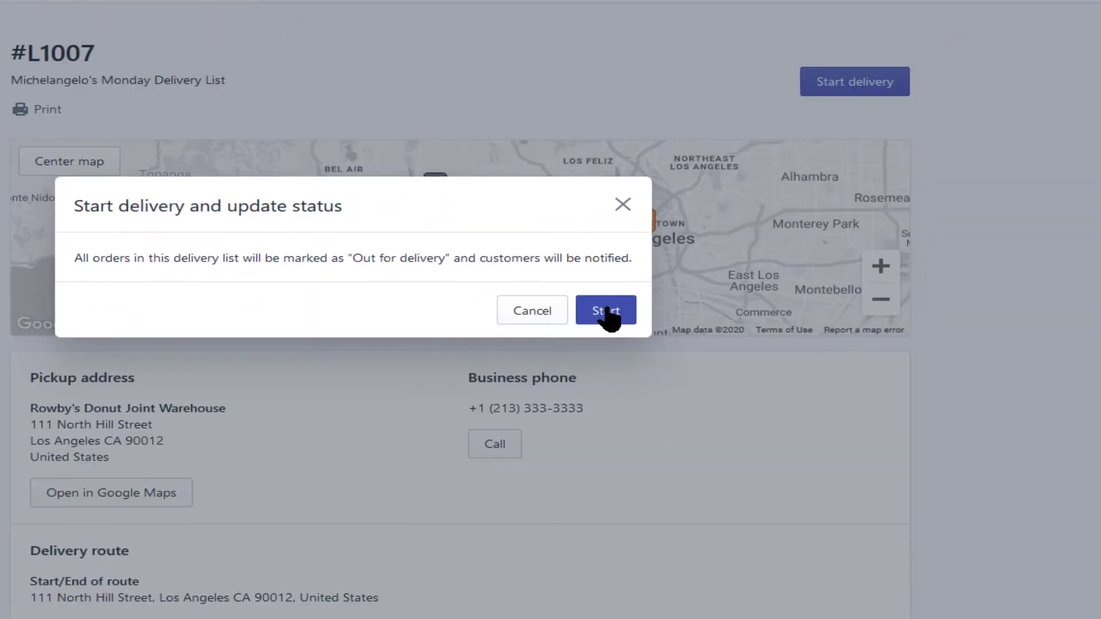
{"action": "left_click", "coordinate": [965, 351]}
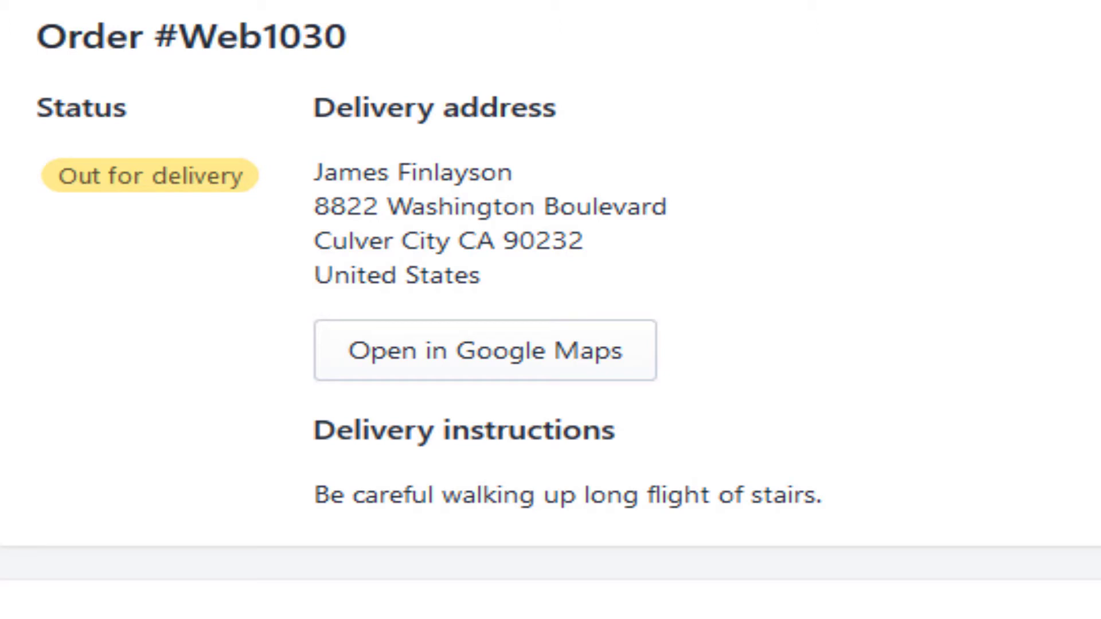
- Check the first address in Google Maps and confirm order #Web1030 as delivered
{"action": "left_click", "coordinate": [627, 352]}
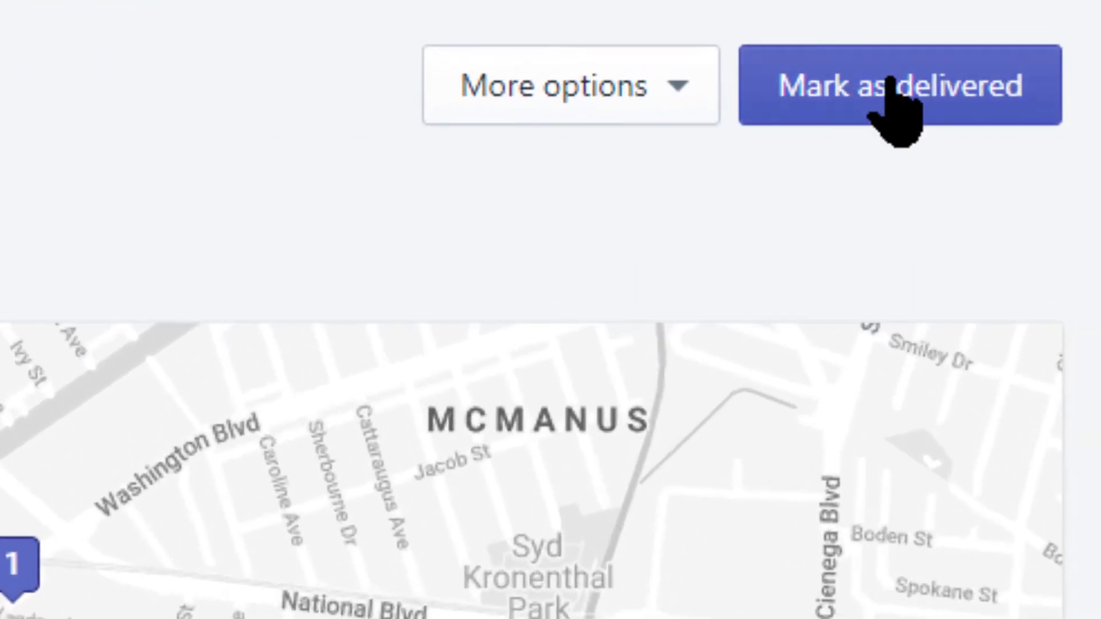
{"action": "left_click", "coordinate": [890, 79]}
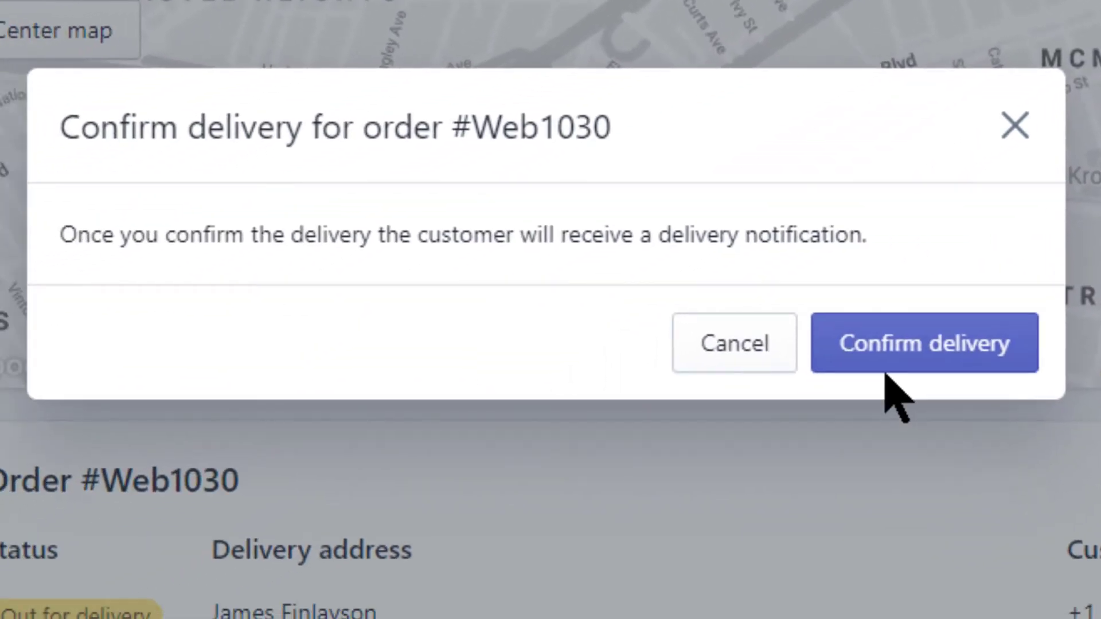
{"action": "left_click", "coordinate": [901, 352]}
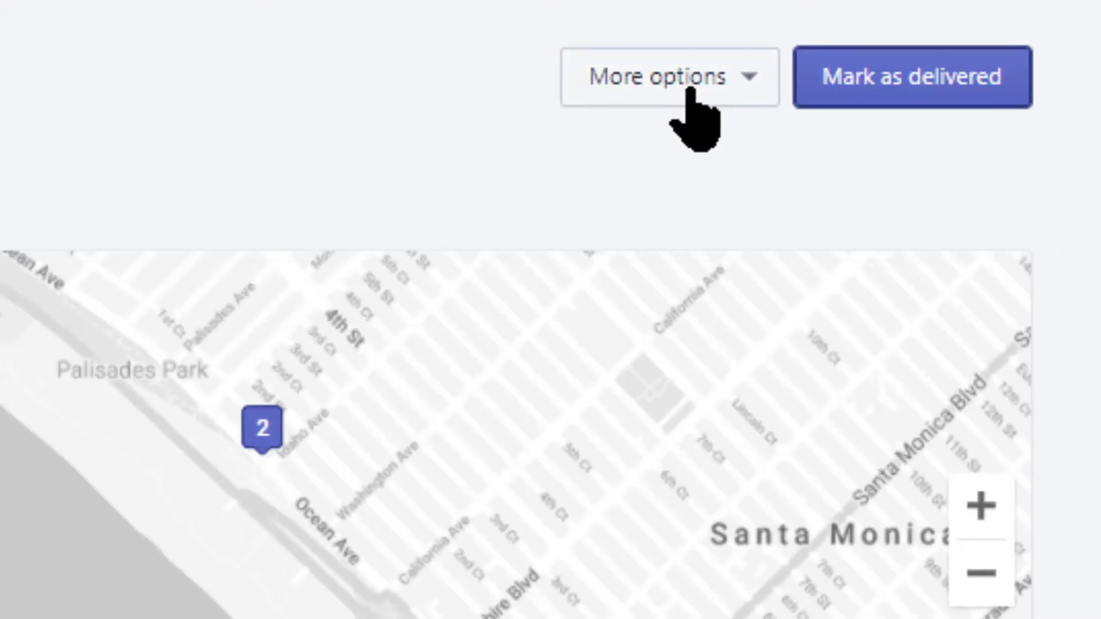
{"action": "left_click", "coordinate": [688, 91]}
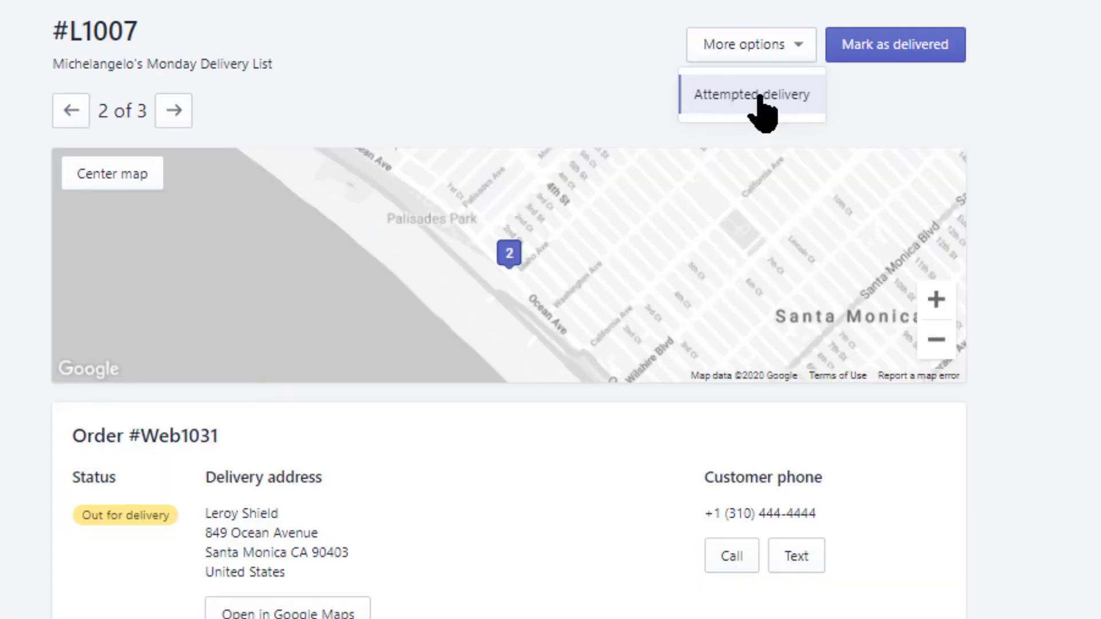
- Record an attempted, not-delivered stop for the Santa Monica order, then confirm #Web1032 delivered
{"action": "left_click", "coordinate": [685, 167]}
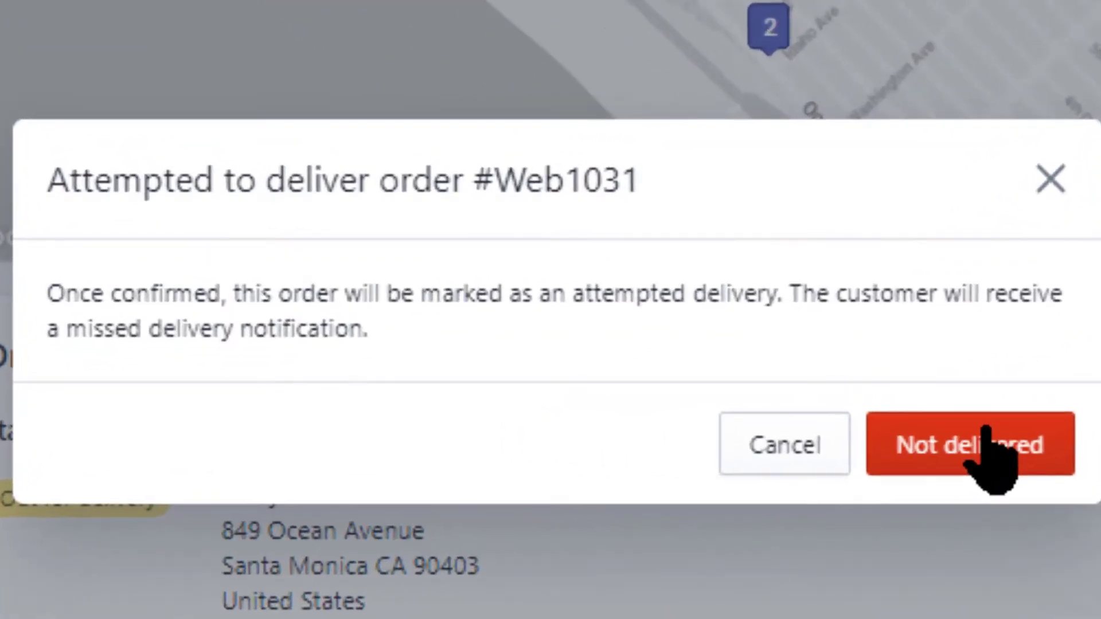
{"action": "left_click", "coordinate": [620, 478]}
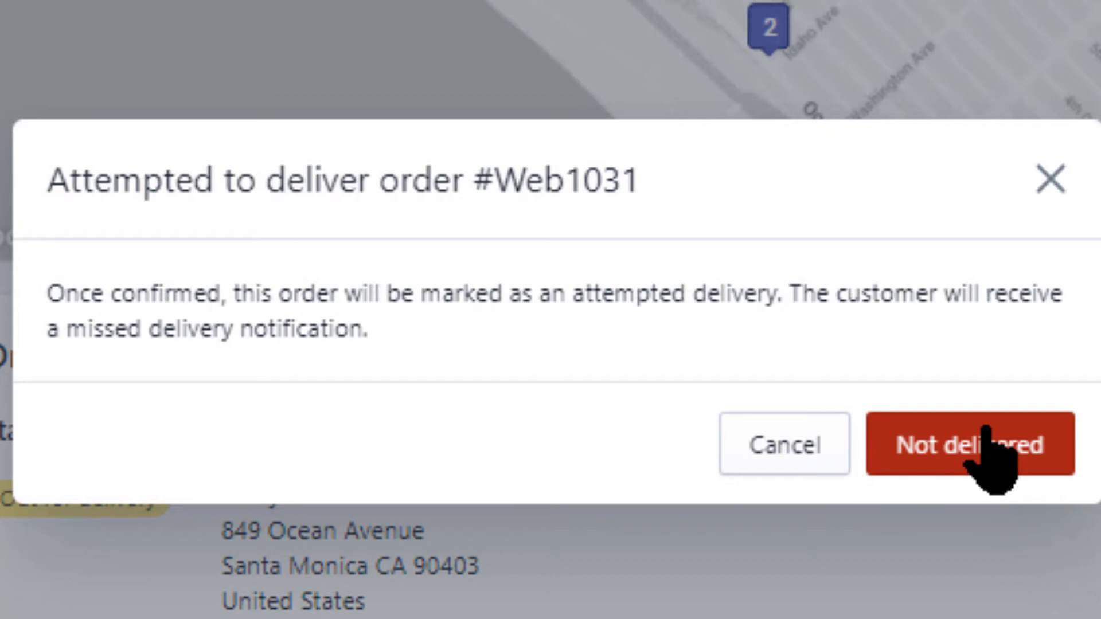
{"action": "left_click", "coordinate": [981, 452]}
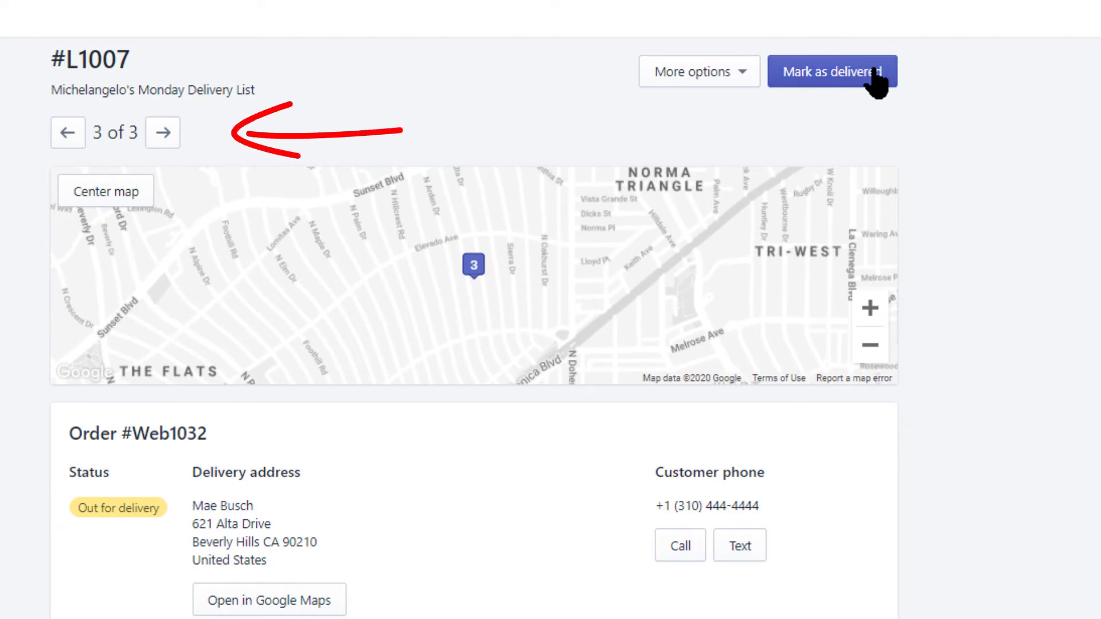
{"action": "left_click", "coordinate": [873, 70]}
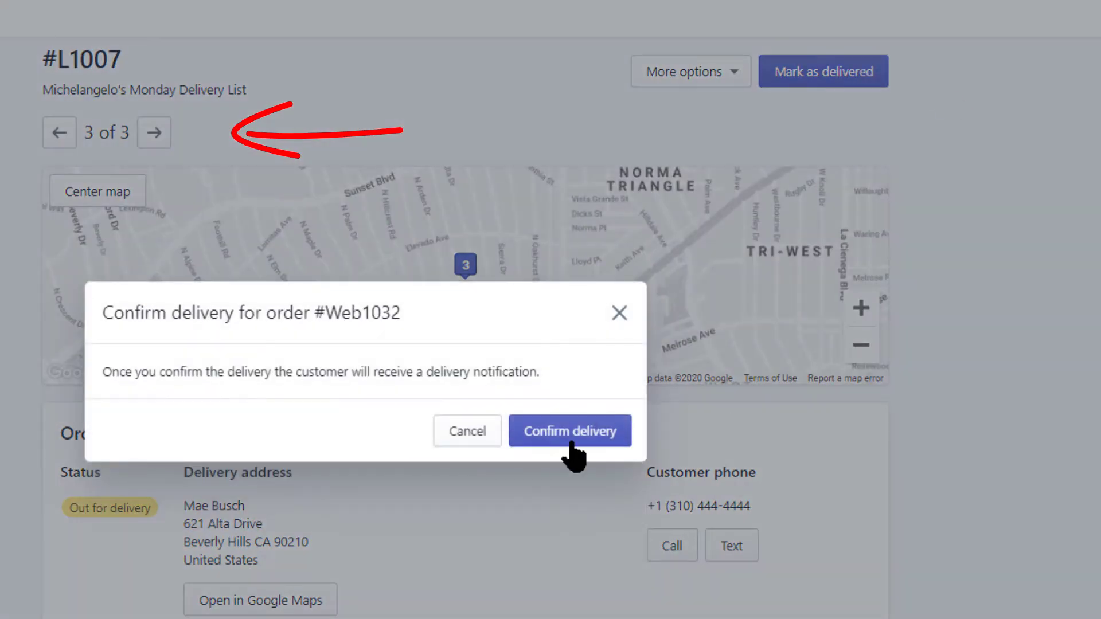
{"action": "left_click", "coordinate": [575, 437]}
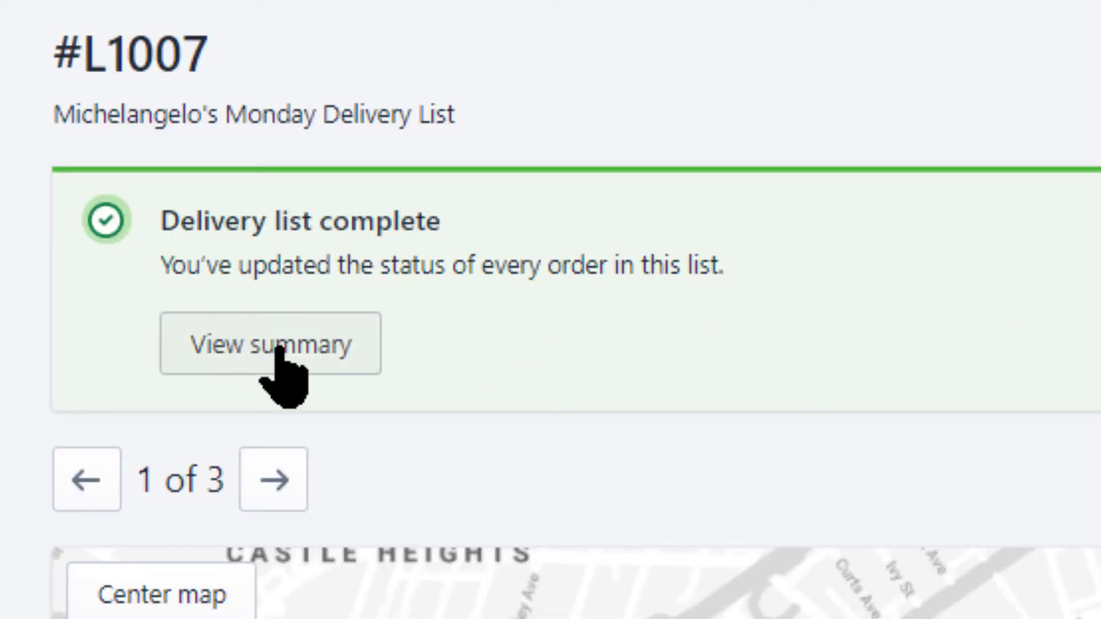
- Open the #L1007 summary showing two orders Delivered and one Attempted delivery
{"action": "left_click", "coordinate": [269, 344]}
{"action": "scroll", "coordinate": [550, 310], "scroll_direction": "down", "scroll_amount": 3}
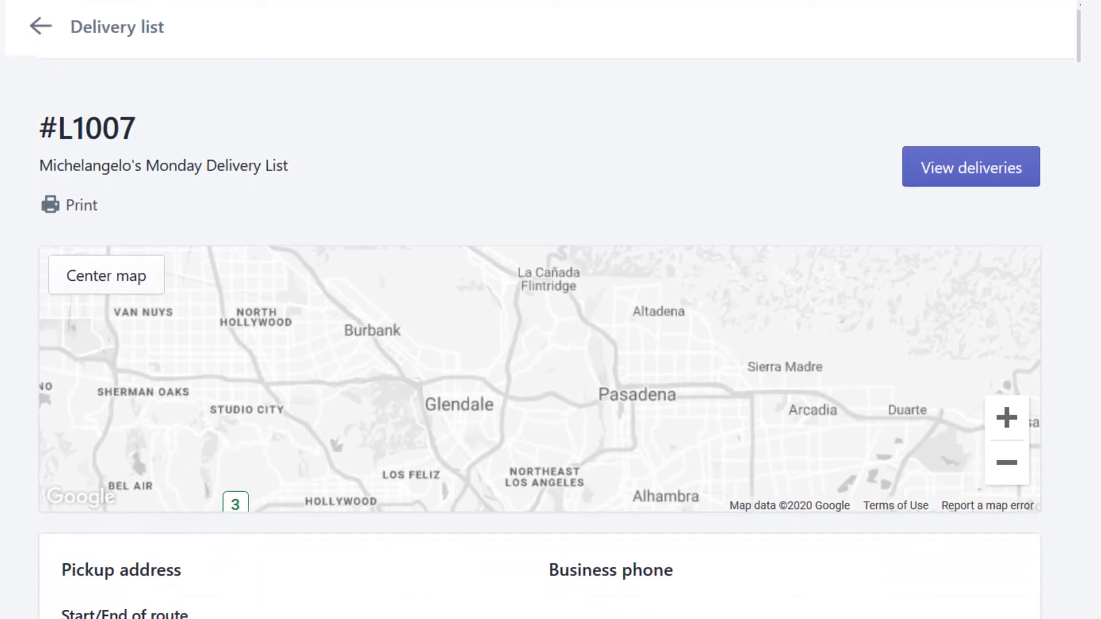
{"action": "scroll", "coordinate": [551, 309], "scroll_direction": "down", "scroll_amount": 8}
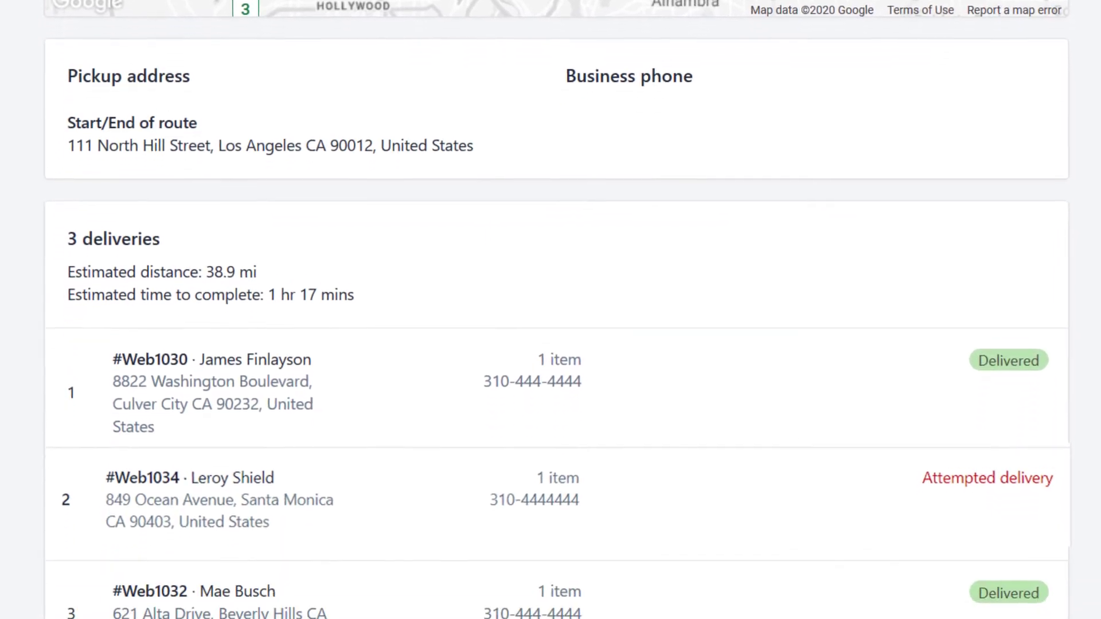
{"action": "scroll", "coordinate": [550, 309], "scroll_direction": "down", "scroll_amount": 1}
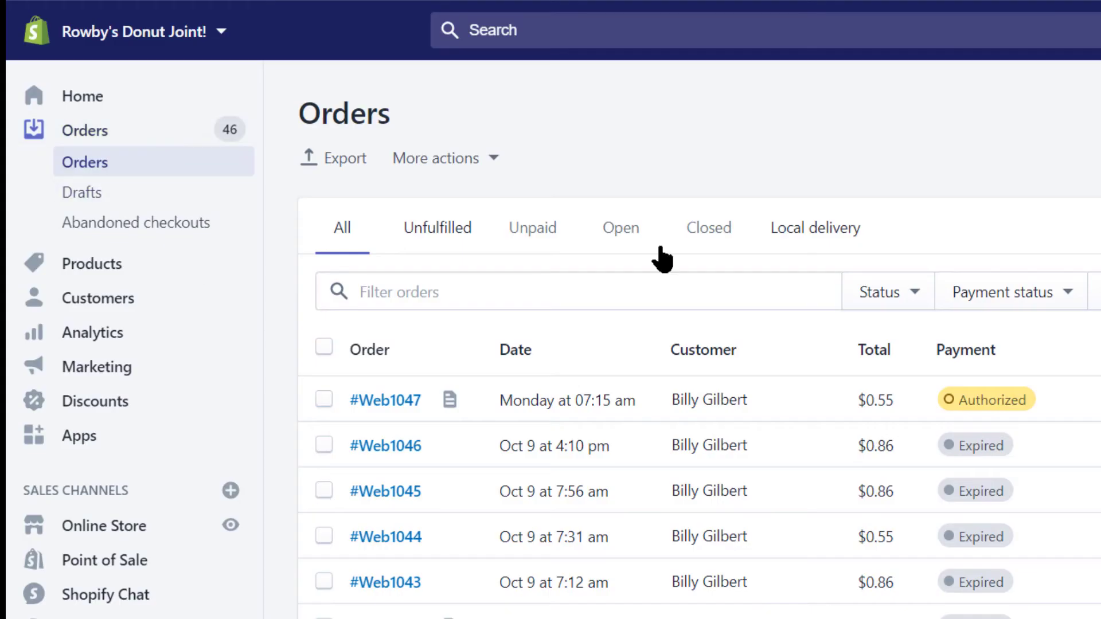
- Filter the Orders page to Local delivery and open order #Web1030's details
{"action": "left_click", "coordinate": [828, 233]}
{"action": "scroll", "coordinate": [631, 312], "scroll_direction": "down", "scroll_amount": 14}
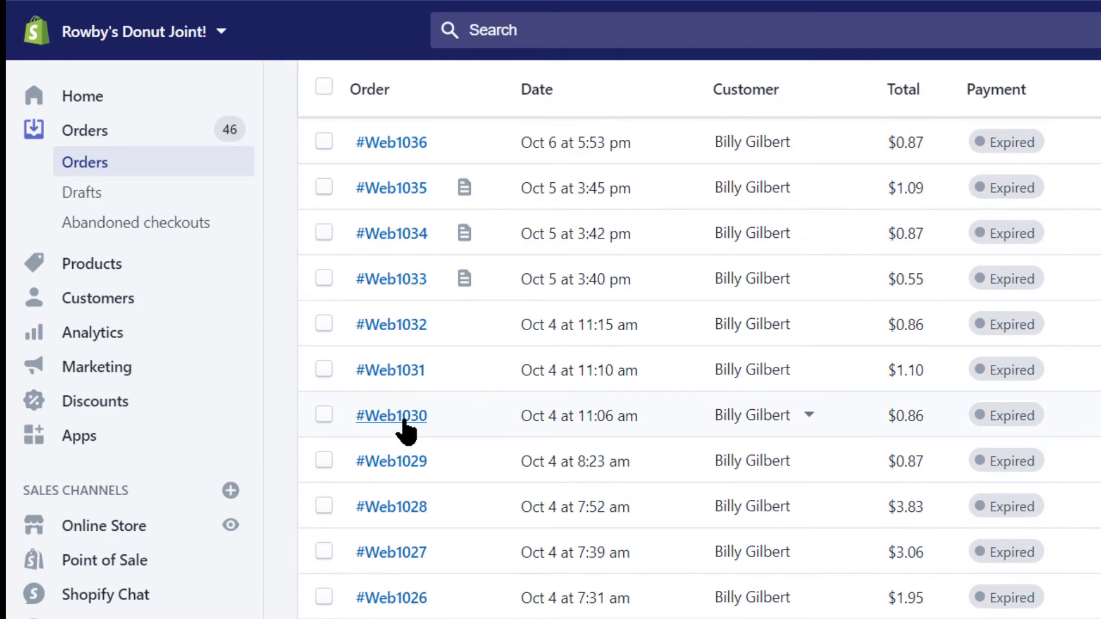
{"action": "left_click", "coordinate": [404, 424]}
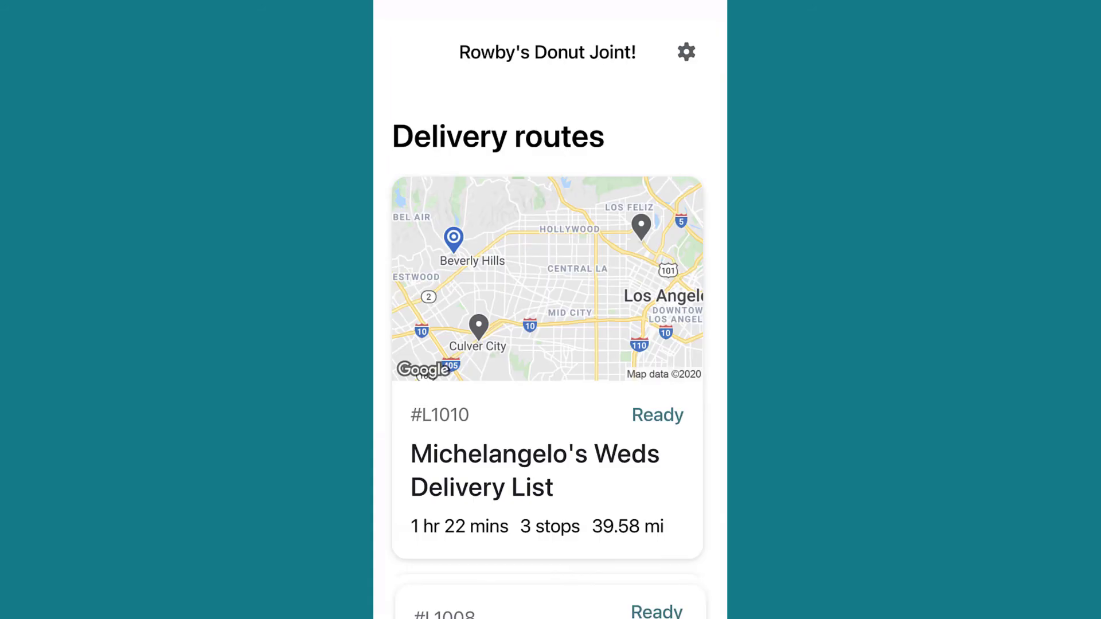
- Find route #L1010 in the Delivery routes list and start it
{"action": "scroll", "coordinate": [549, 310], "scroll_direction": "down", "scroll_amount": 5}
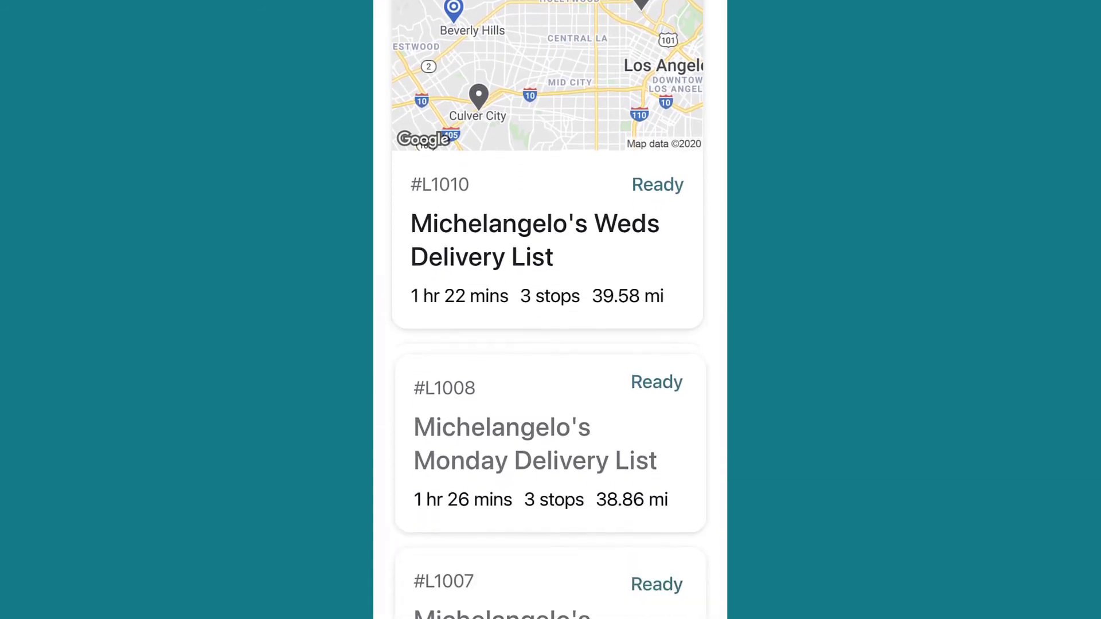
{"action": "scroll", "coordinate": [549, 309], "scroll_direction": "up", "scroll_amount": 3}
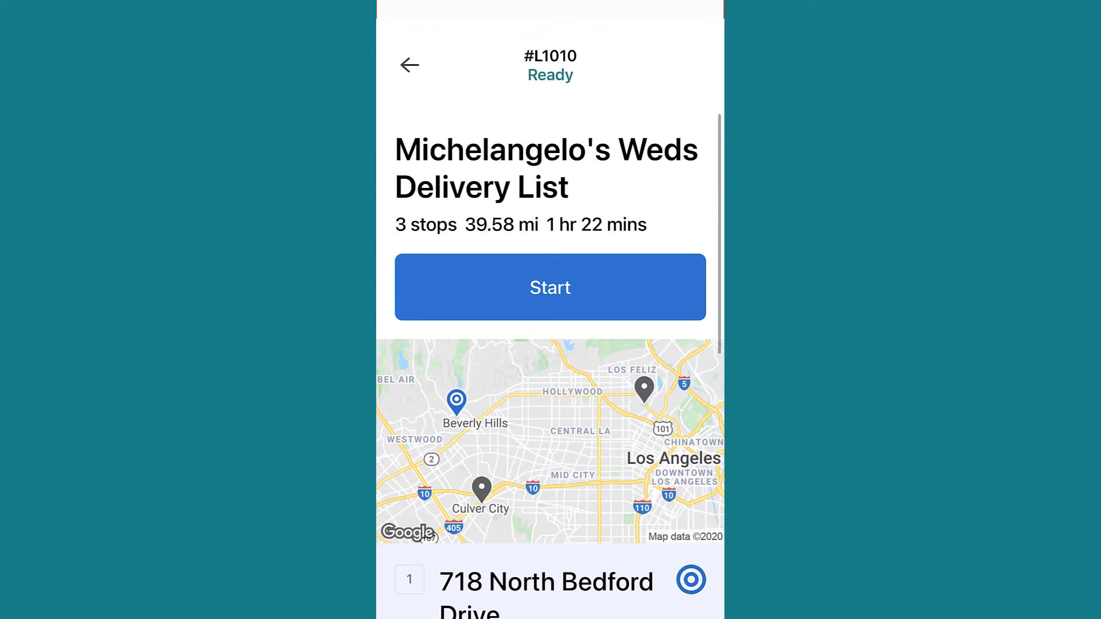
{"action": "scroll", "coordinate": [550, 367], "scroll_direction": "down", "scroll_amount": 9}
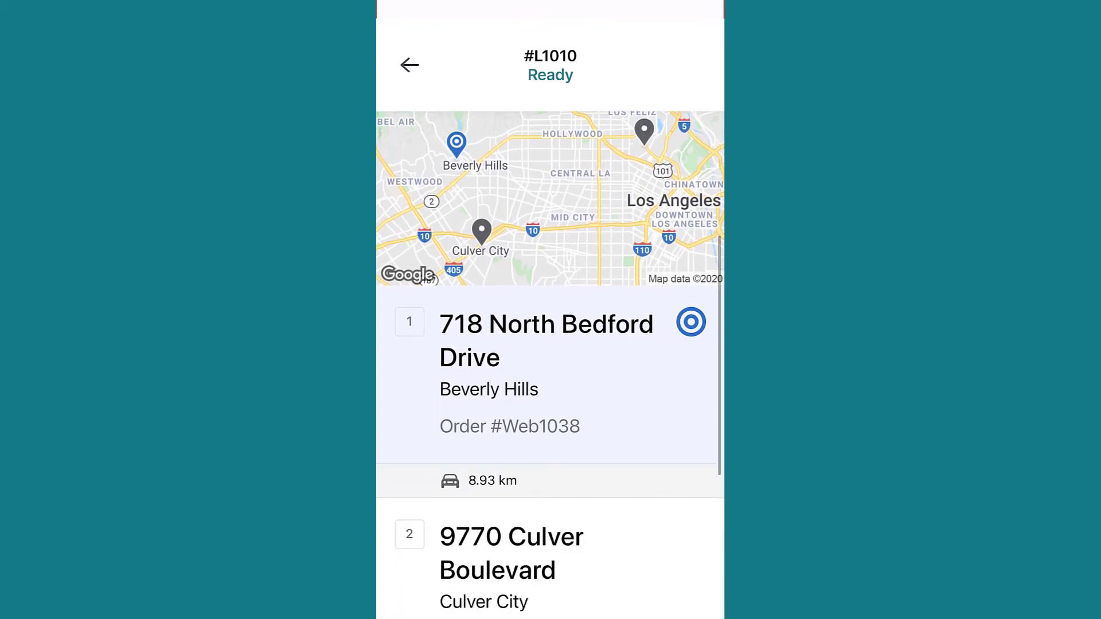
{"action": "scroll", "coordinate": [550, 367], "scroll_direction": "up", "scroll_amount": 10}
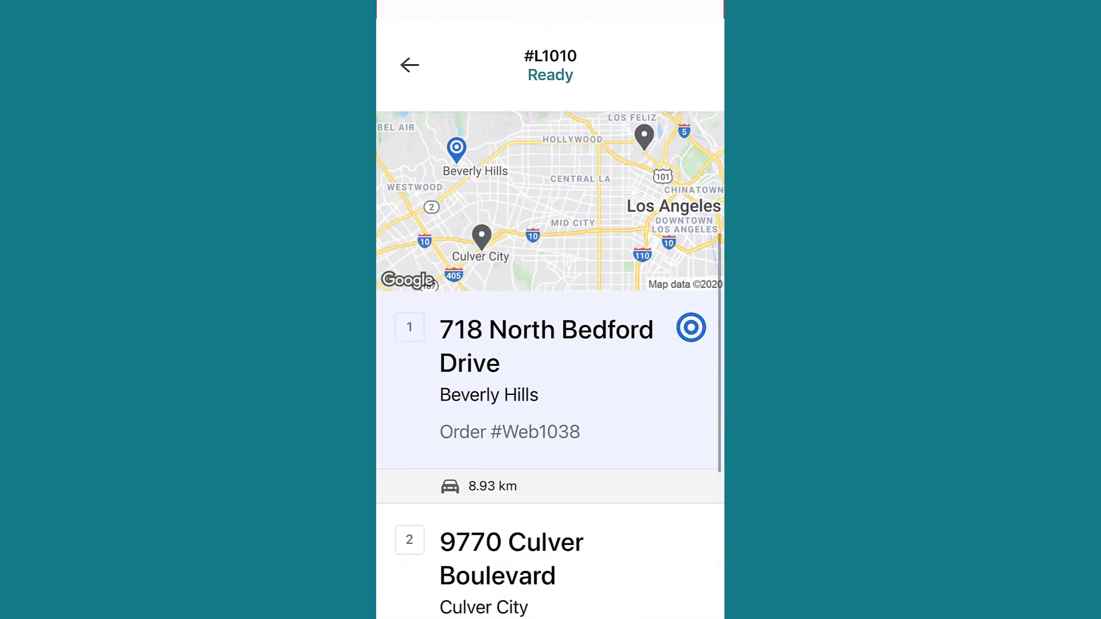
{"action": "left_click", "coordinate": [550, 287]}
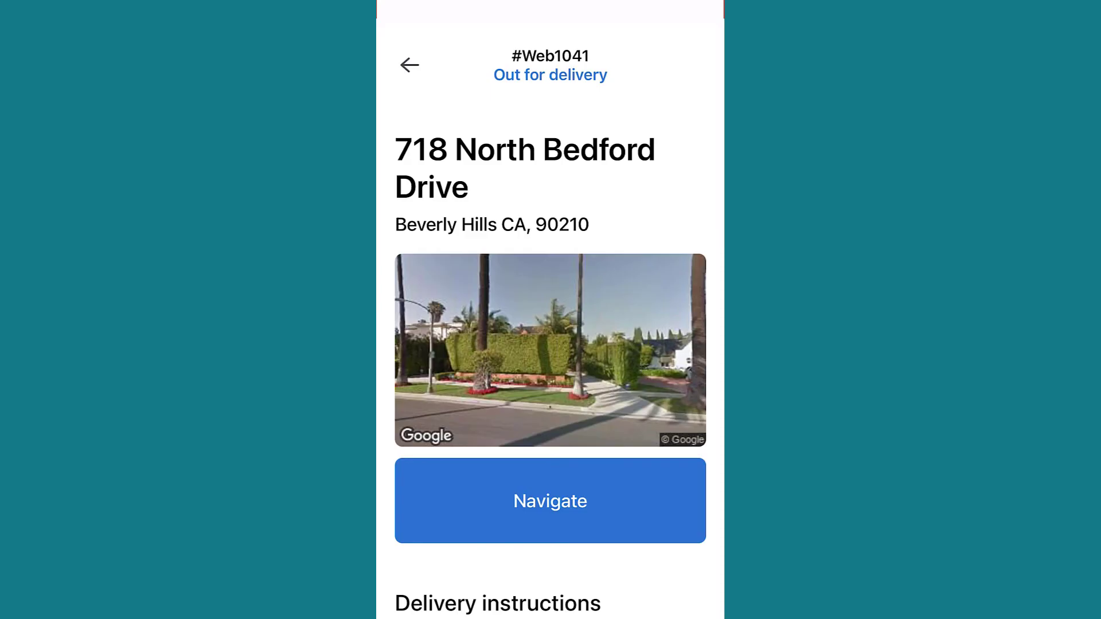
- Get driving directions to the Beverly Hills stop, then mark order #Web1038 as delivered
{"action": "left_click", "coordinate": [550, 501]}
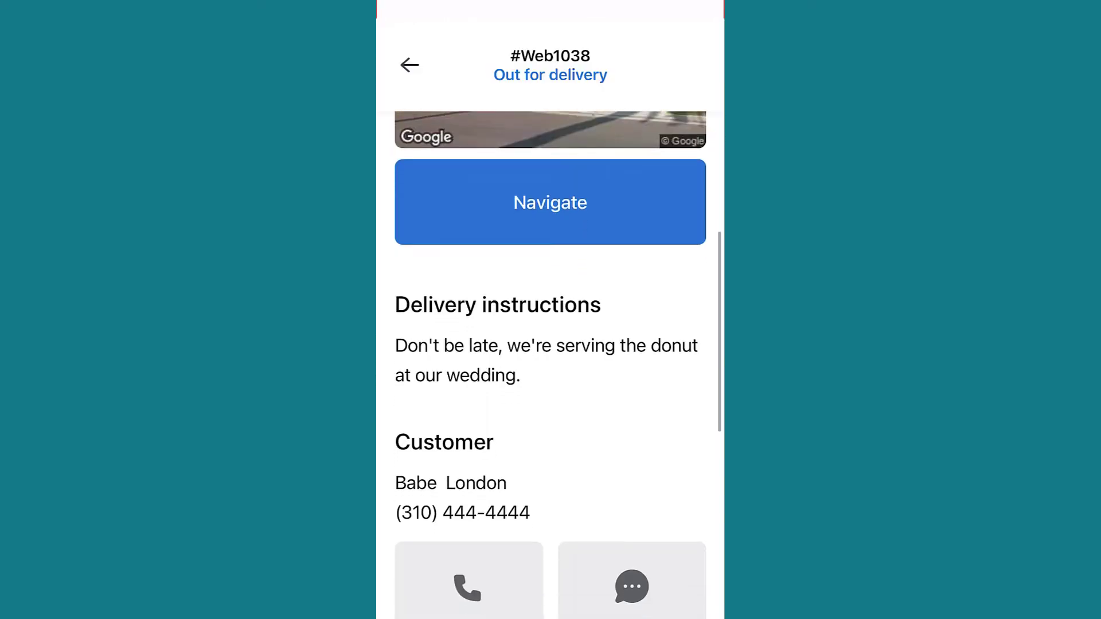
{"action": "scroll", "coordinate": [550, 343], "scroll_direction": "down", "scroll_amount": 3}
{"action": "scroll", "coordinate": [550, 402], "scroll_direction": "down", "scroll_amount": 1}
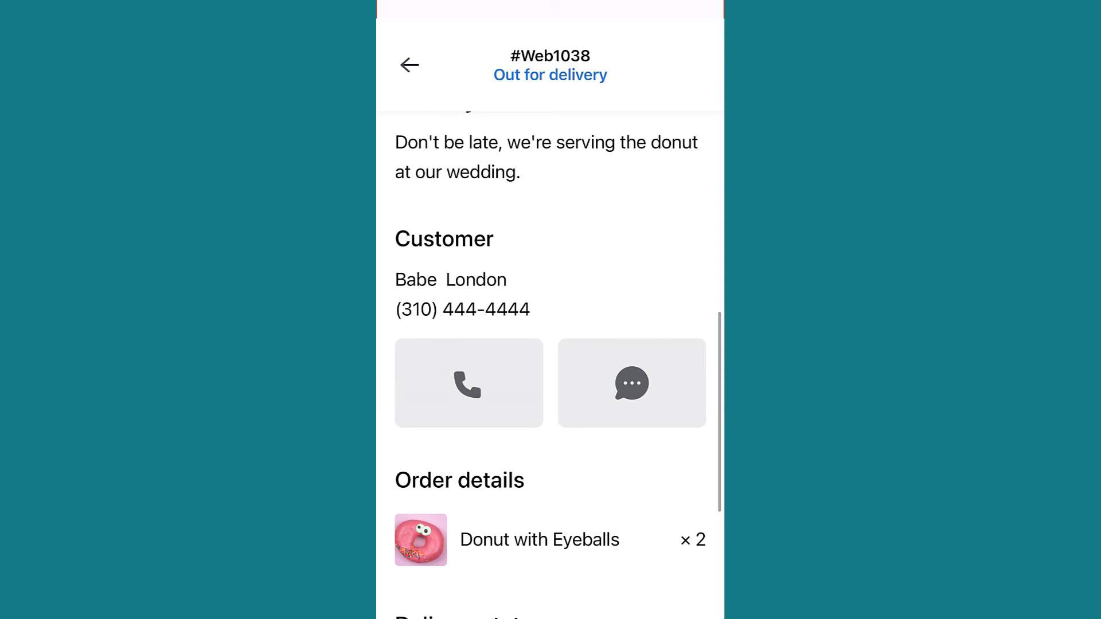
{"action": "scroll", "coordinate": [550, 364], "scroll_direction": "down", "scroll_amount": 5}
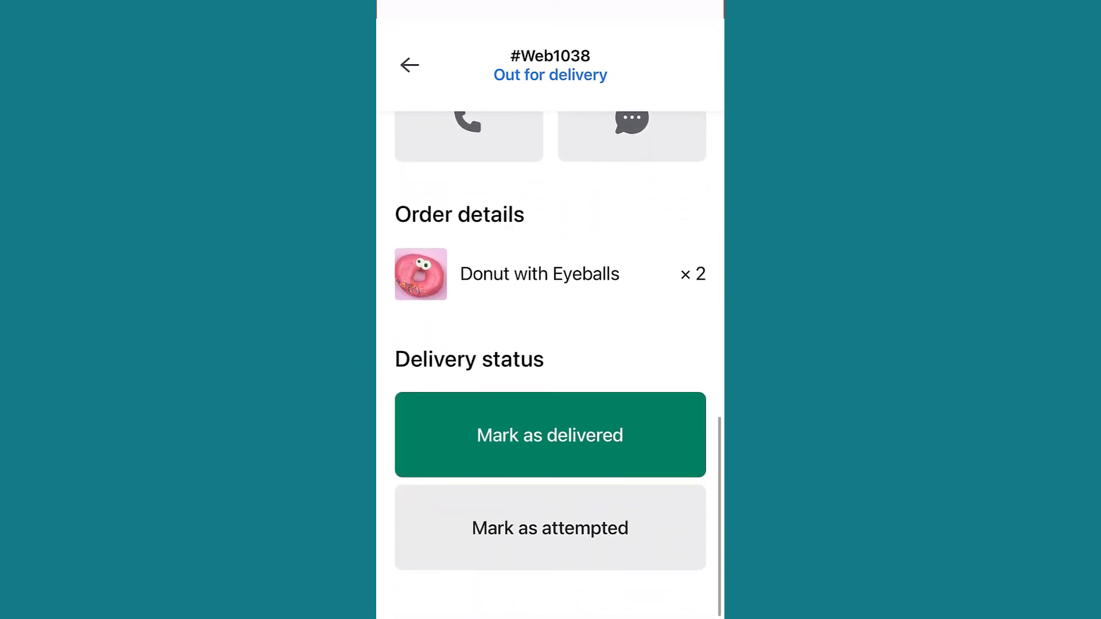
{"action": "left_click", "coordinate": [551, 436]}
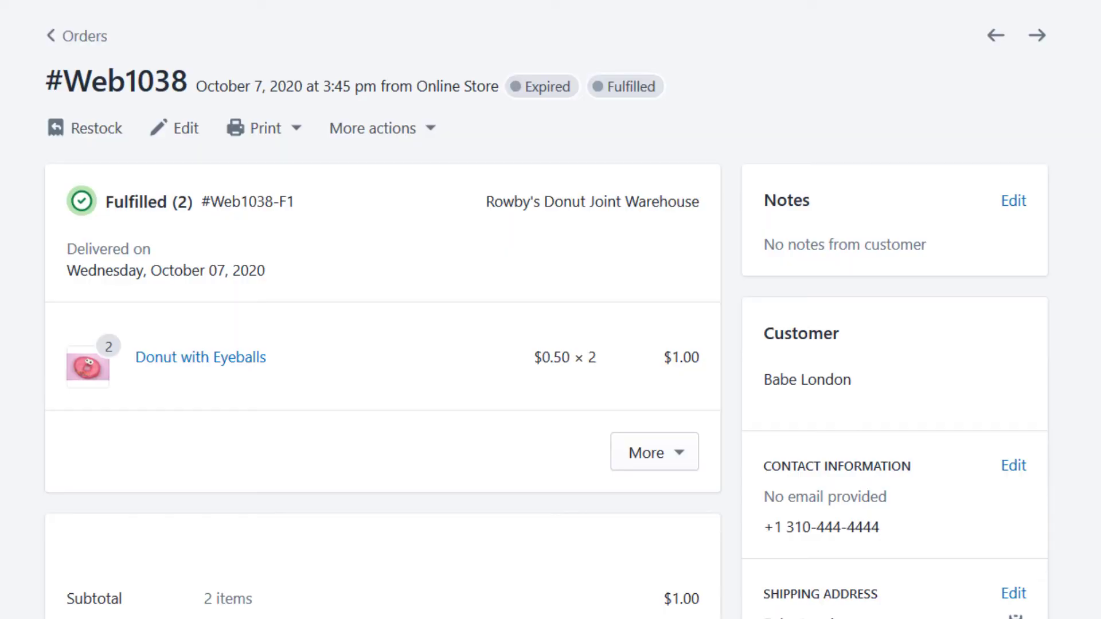
{"action": "scroll", "coordinate": [550, 310], "scroll_direction": "down", "scroll_amount": 7}
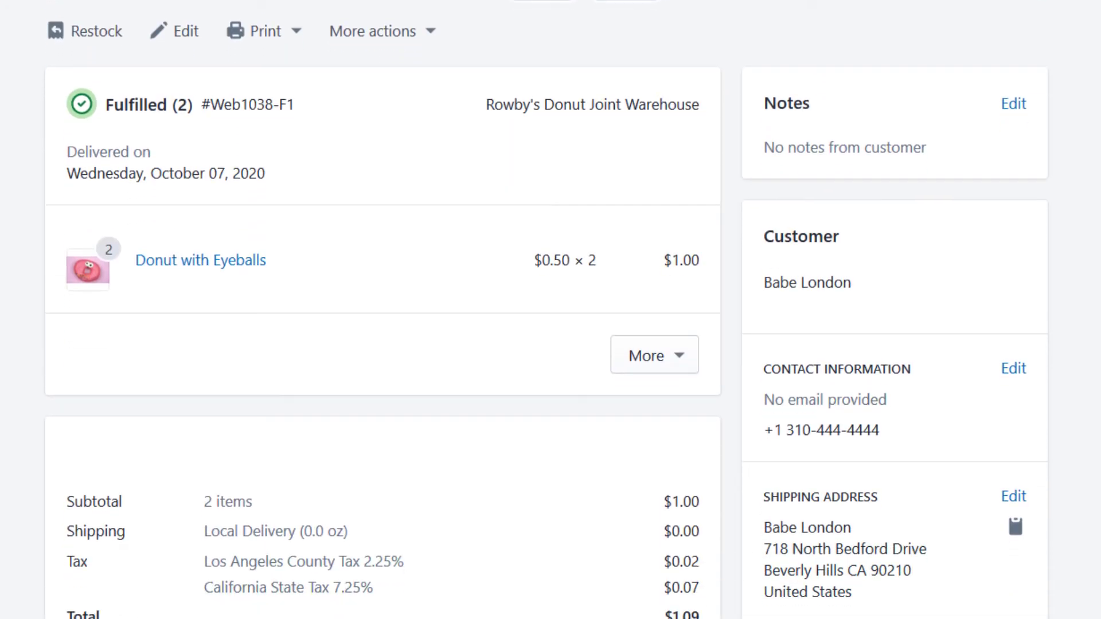
{"action": "scroll", "coordinate": [550, 310], "scroll_direction": "down", "scroll_amount": 10}
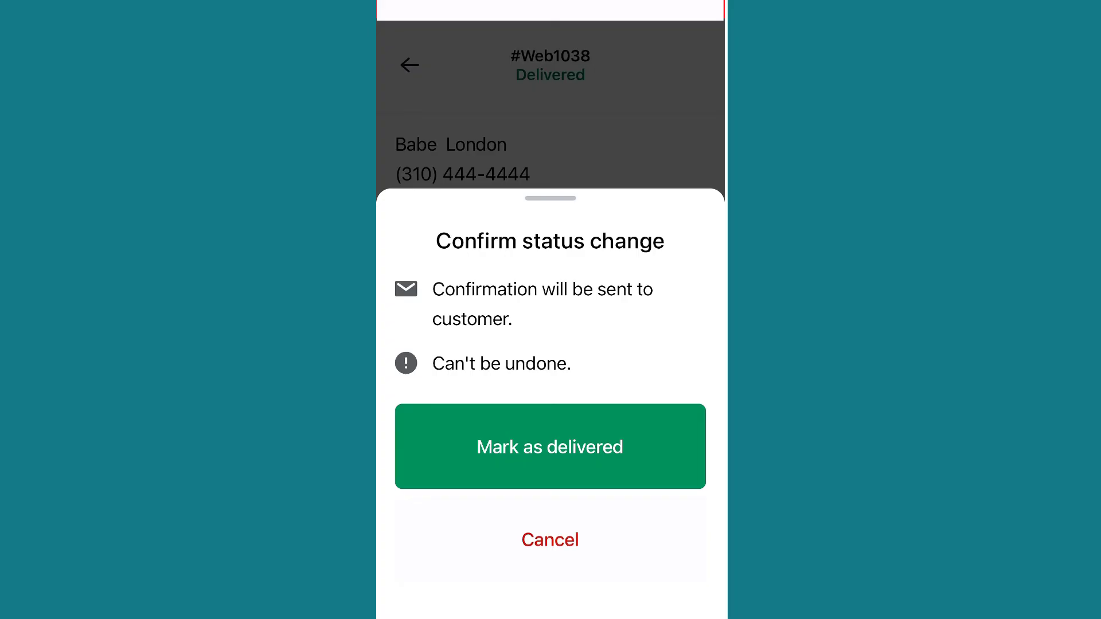
{"action": "left_click", "coordinate": [550, 447]}
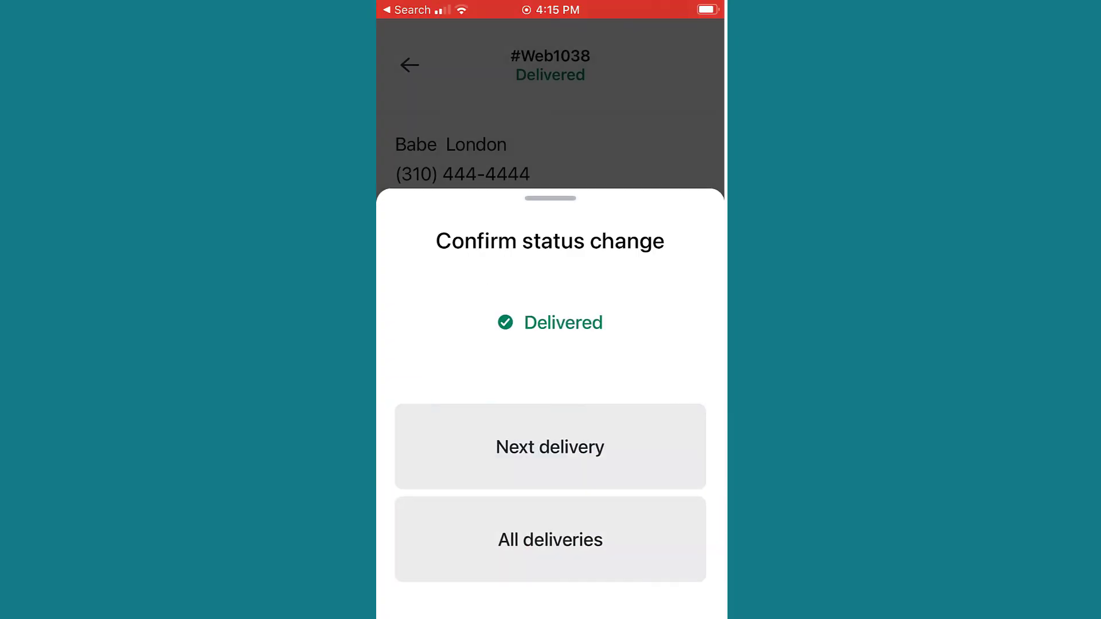
- Advance to order #Web1042, mark it as attempted, then move on to order #Web1040
{"action": "left_click", "coordinate": [549, 445]}
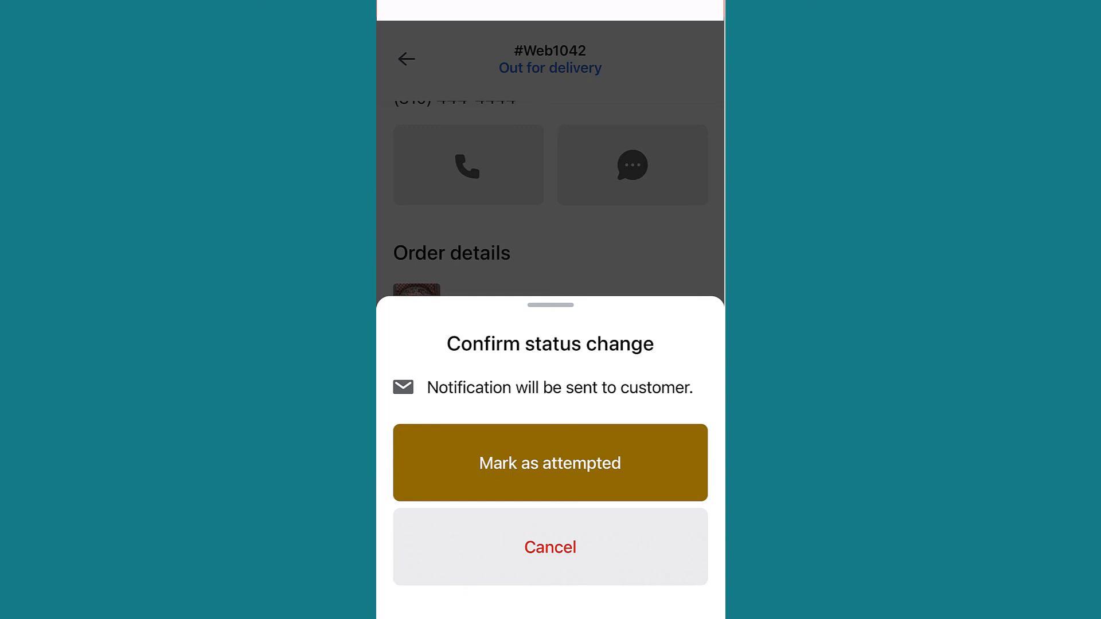
{"action": "left_click", "coordinate": [550, 462]}
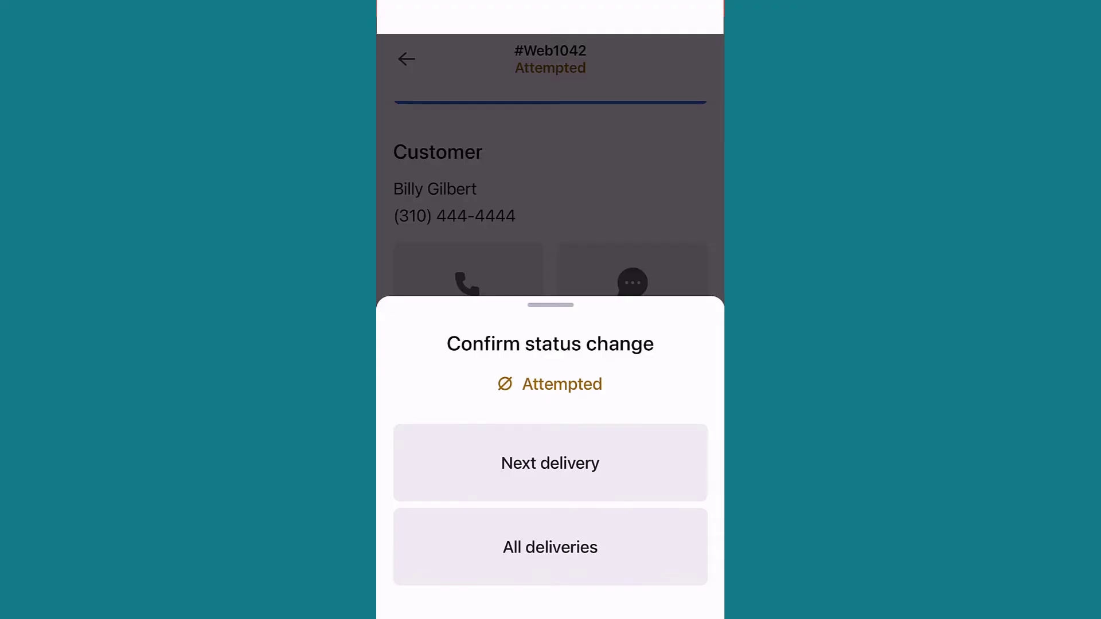
{"action": "left_click", "coordinate": [550, 462]}
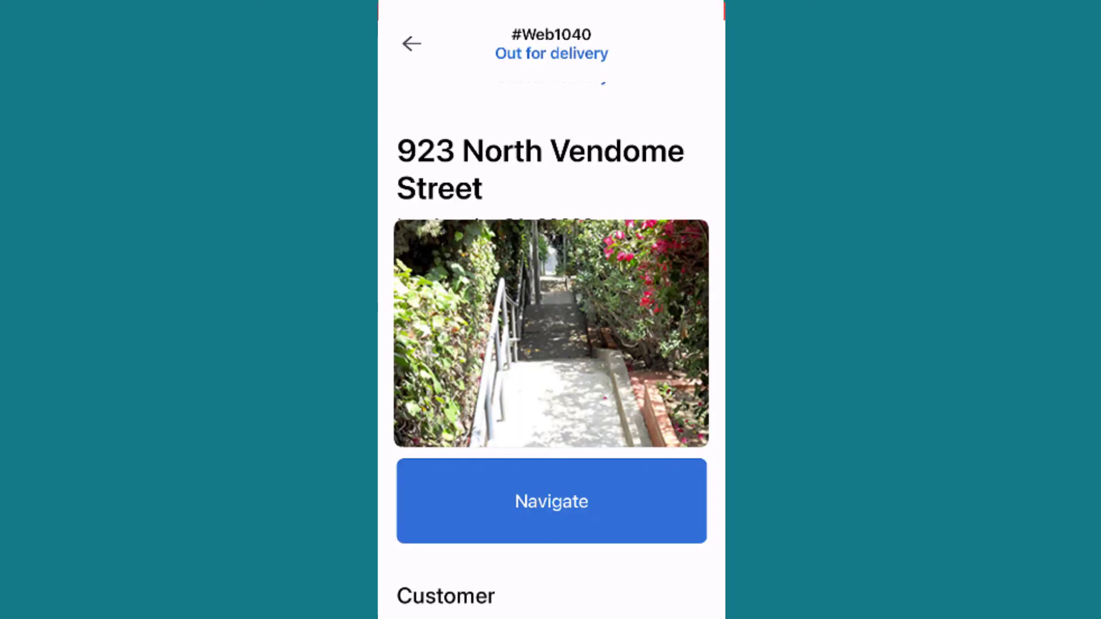
- Mark order #Web1040 as delivered and return to the route #L1010 overview
{"action": "scroll", "coordinate": [550, 344], "scroll_direction": "down", "scroll_amount": 5}
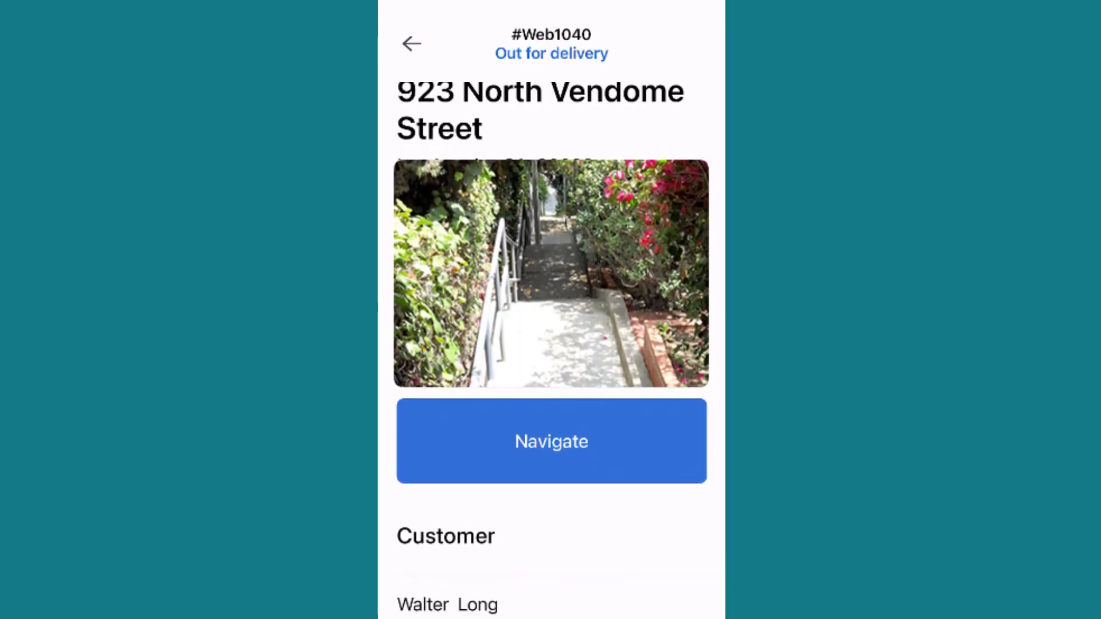
{"action": "scroll", "coordinate": [551, 344], "scroll_direction": "down", "scroll_amount": 5}
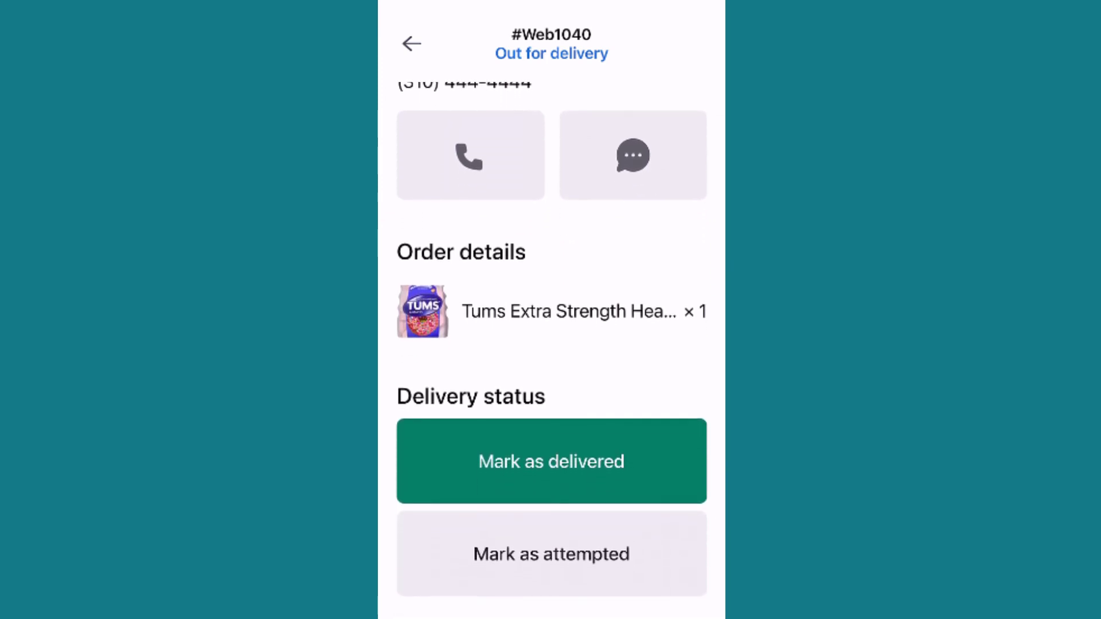
{"action": "left_click", "coordinate": [551, 461]}
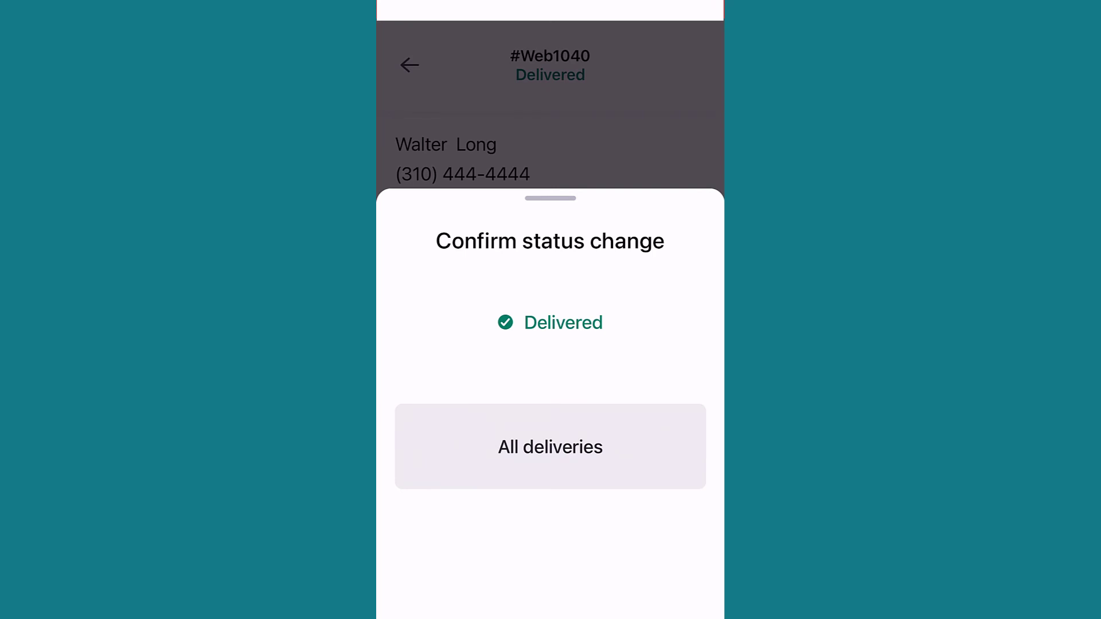
{"action": "left_click", "coordinate": [551, 447]}
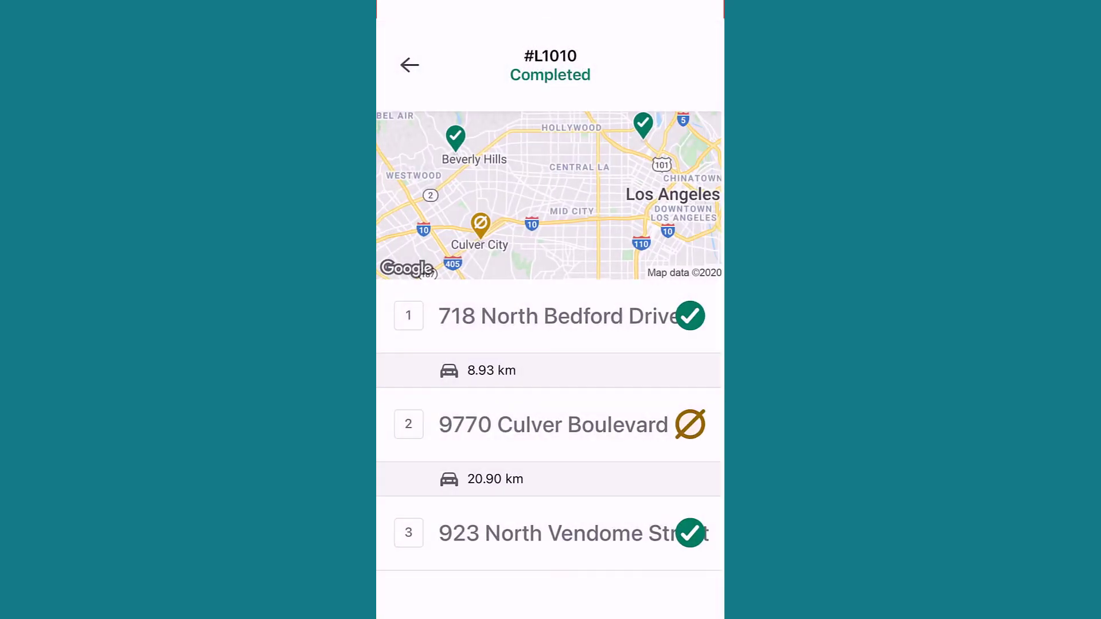